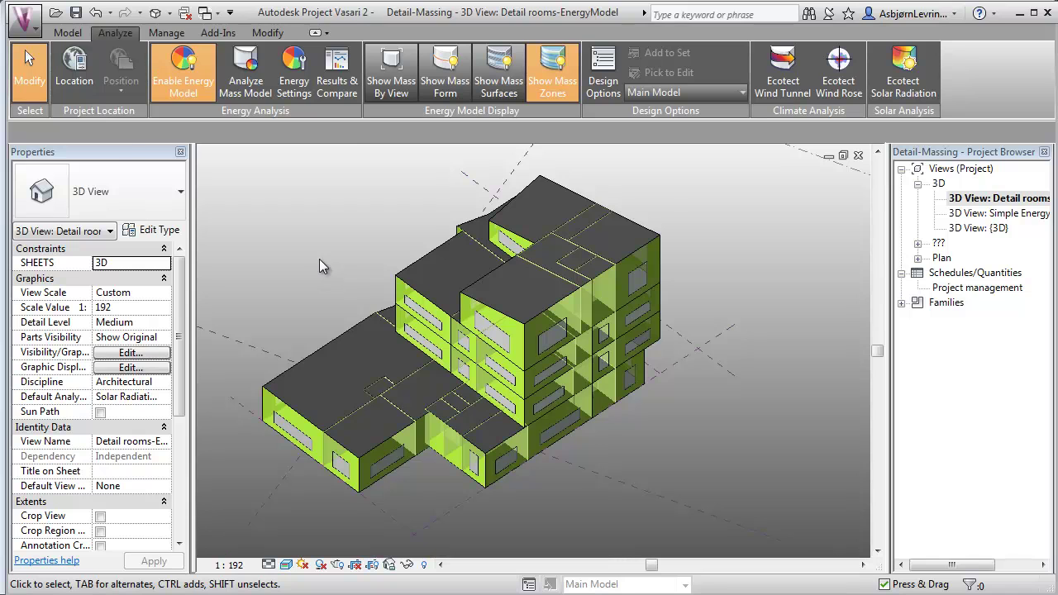
Select a room mass and export the conceptual energy model as a Mass Model gbXML file
left_click(21, 29)
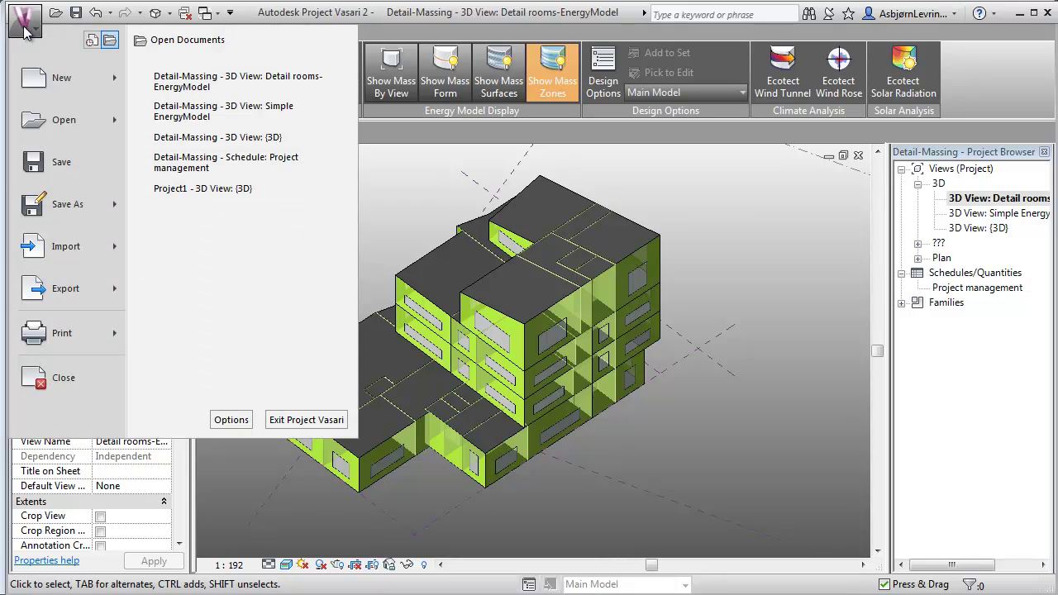
mouse_move(110, 292)
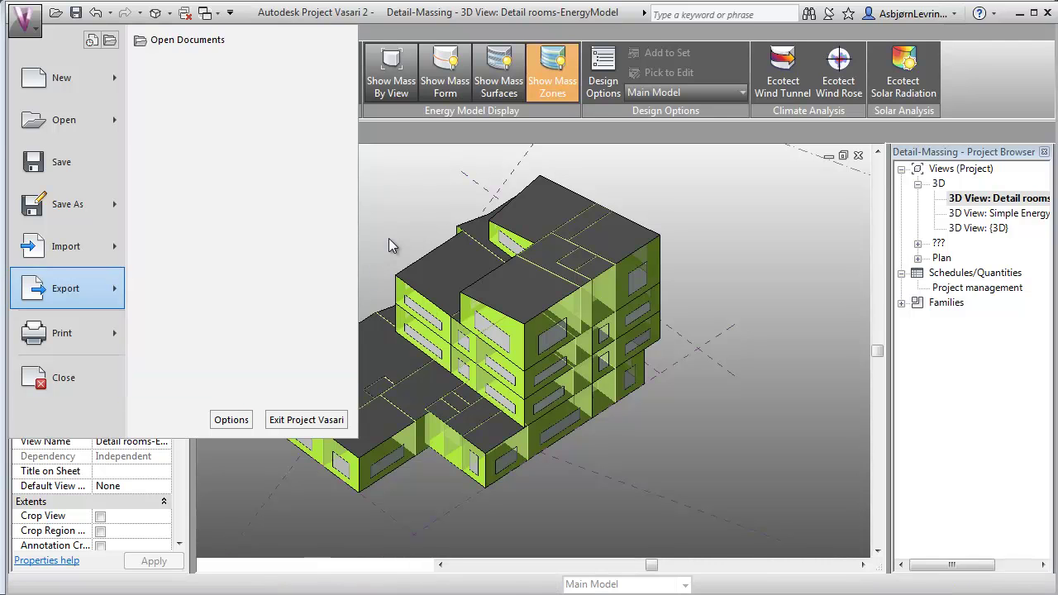
left_click(389, 238)
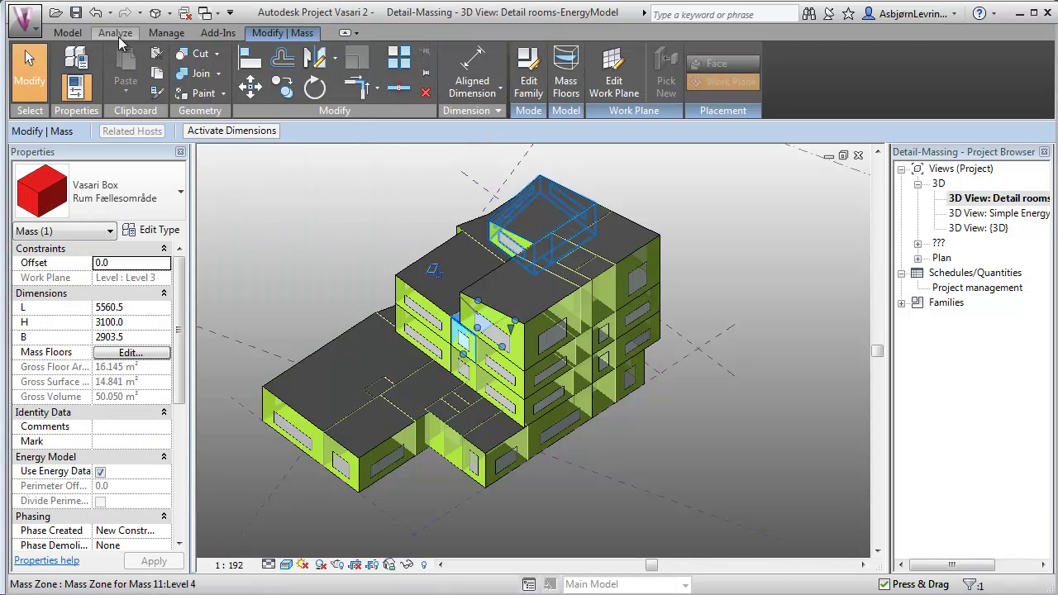
left_click(115, 33)
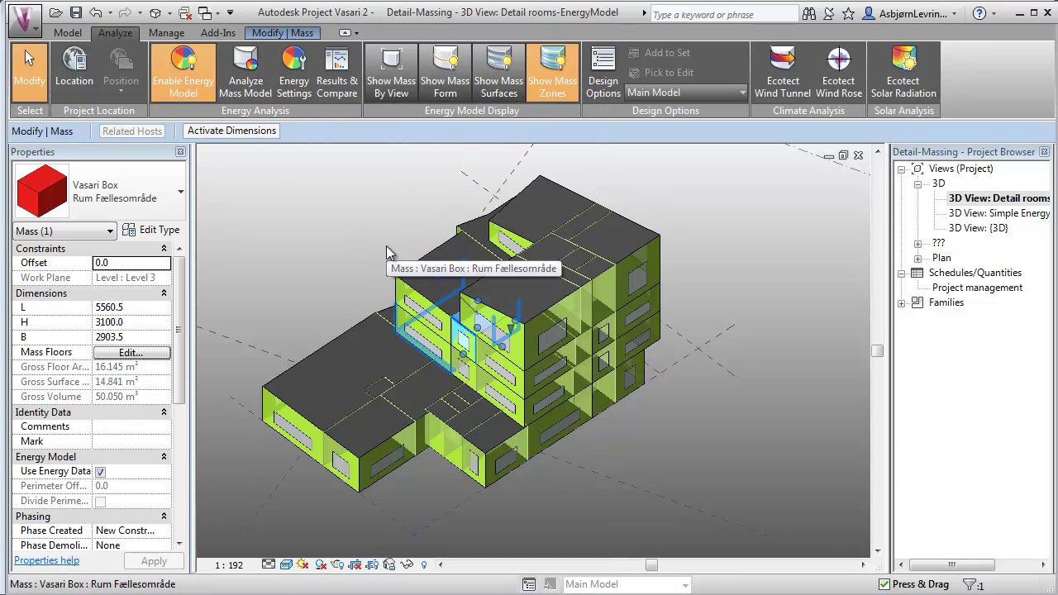
left_click(29, 33)
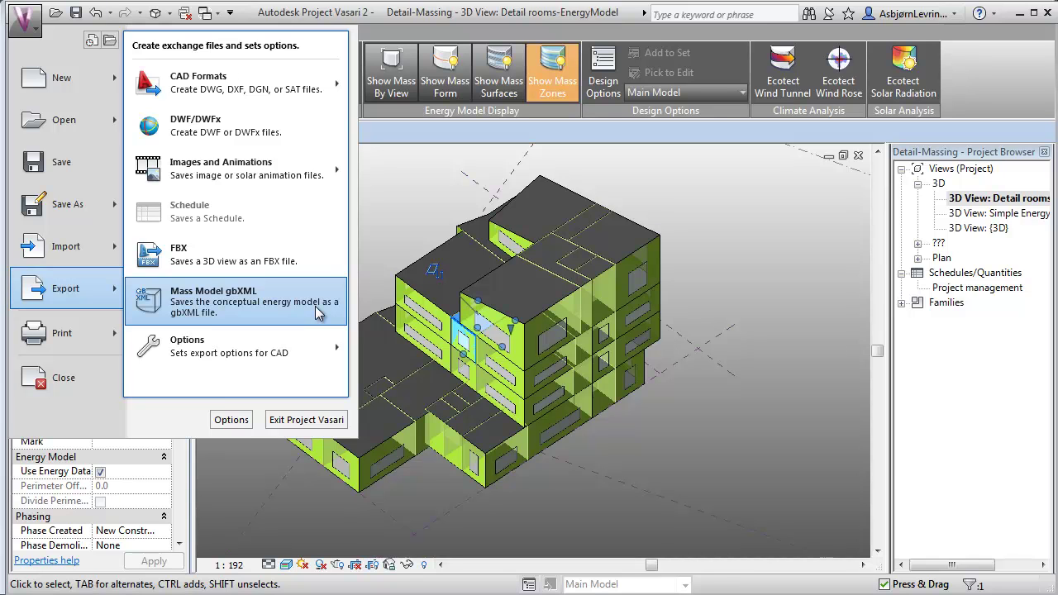
left_click(25, 18)
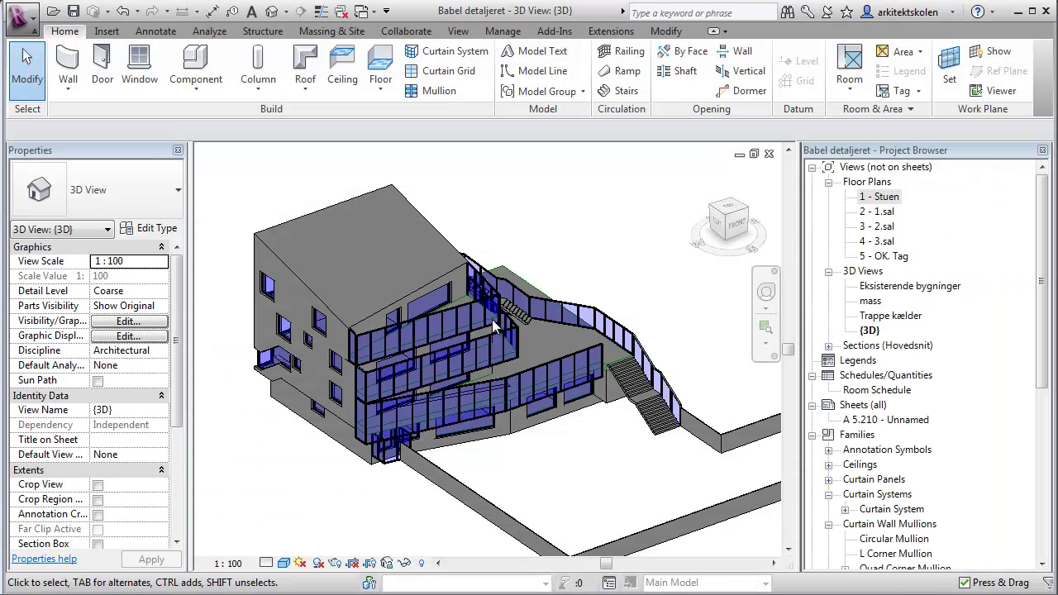
Set Room & Area computations to Areas and Volumes
left_click(872, 111)
left_click(872, 149)
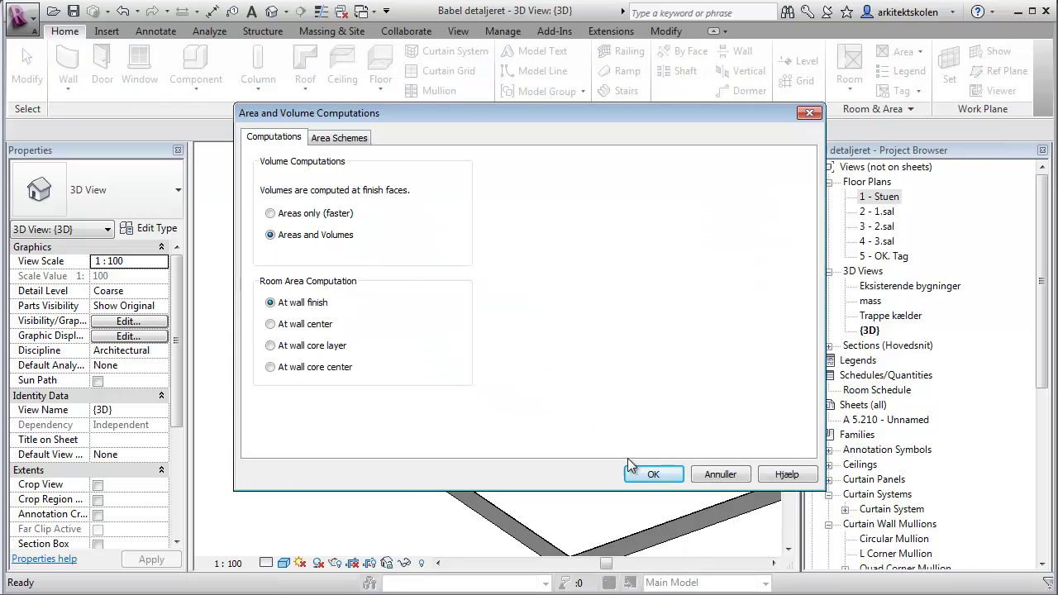
left_click(652, 473)
In the 1 - Stuen plan, cut Section 2 and lower the sloped-roof room's base by 890.9
double_click(881, 197)
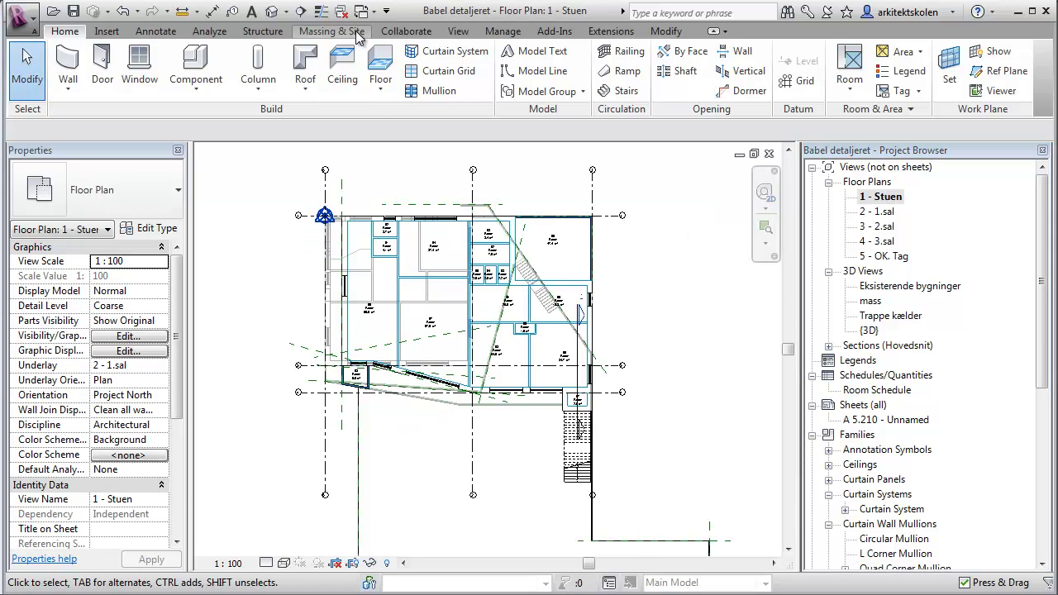
left_click(458, 30)
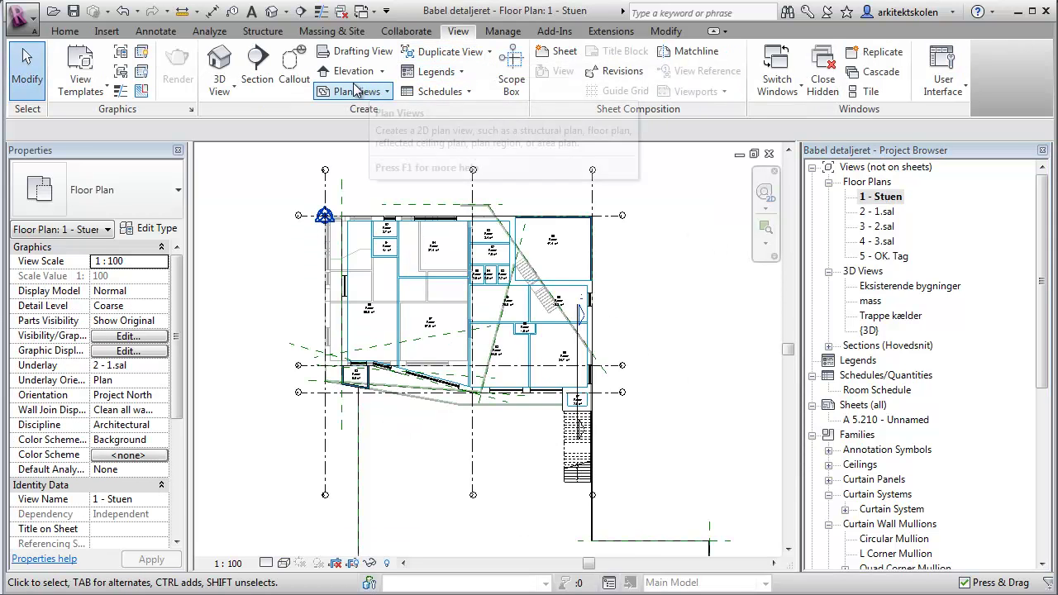
left_click(257, 66)
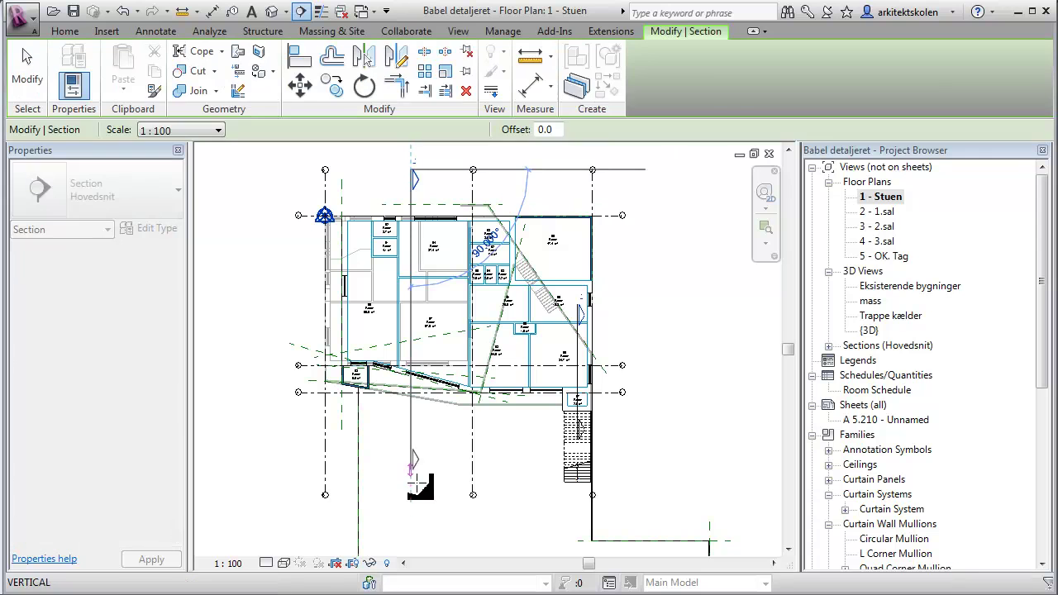
left_click(411, 172)
left_click(411, 482)
right_click(424, 477)
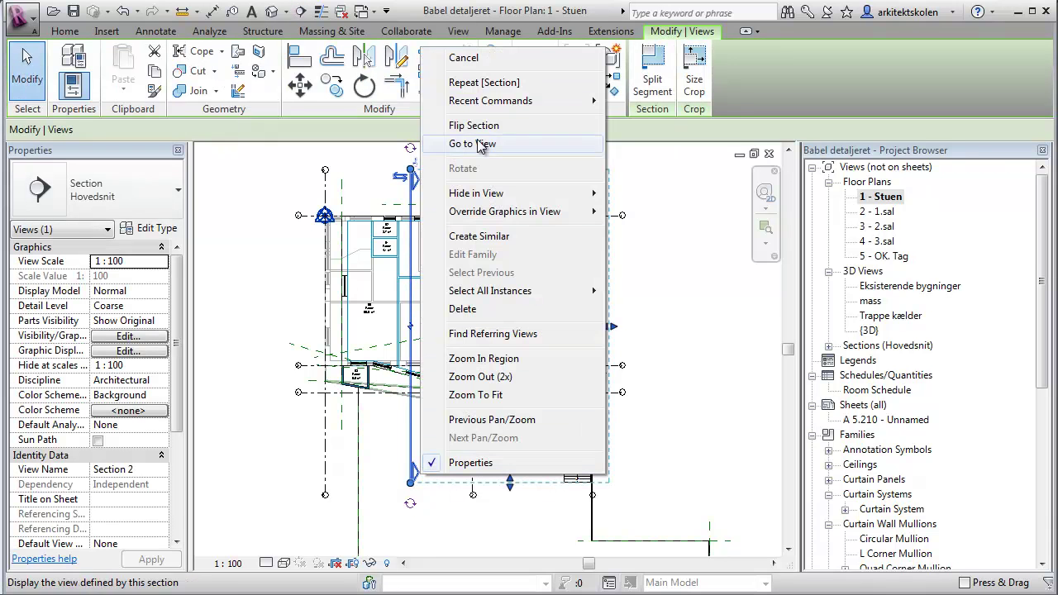
left_click(463, 144)
left_click(383, 275)
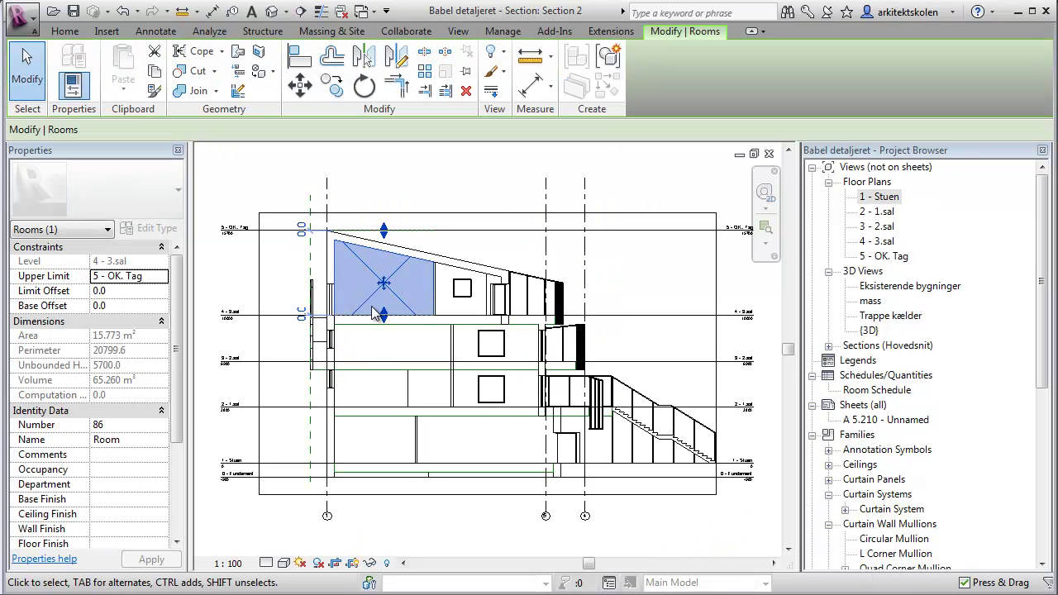
left_click_drag(383, 315, 383, 328)
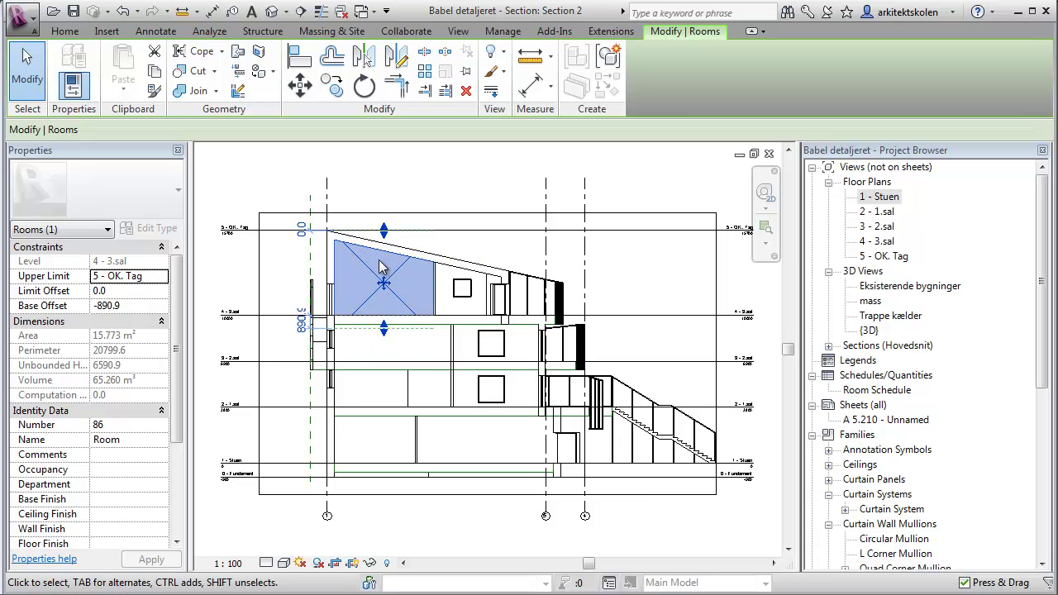
From the default 3D view, begin exporting the building model as gbXML
left_click(272, 12)
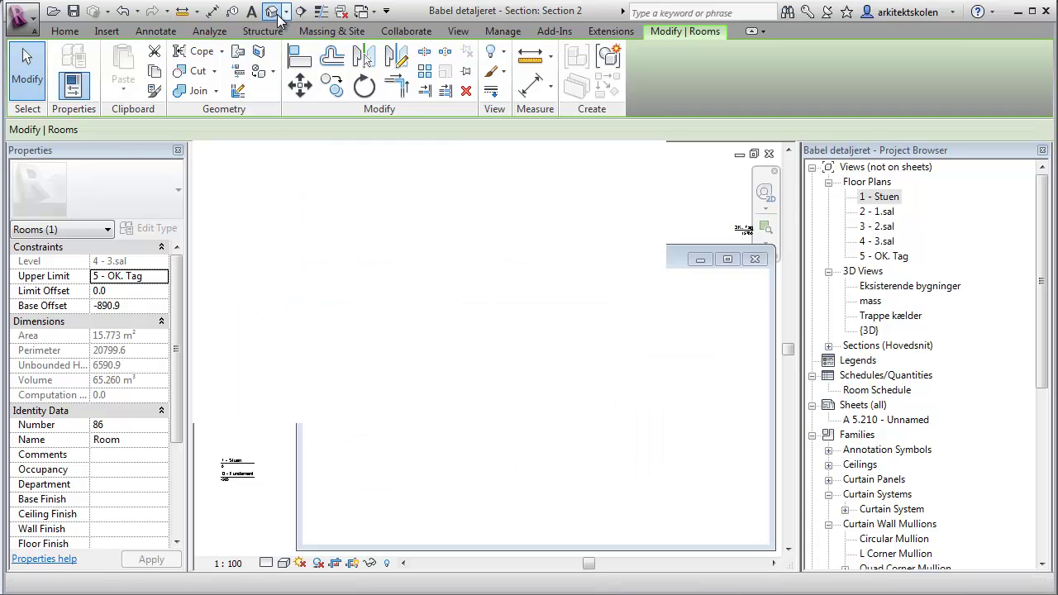
left_click(20, 16)
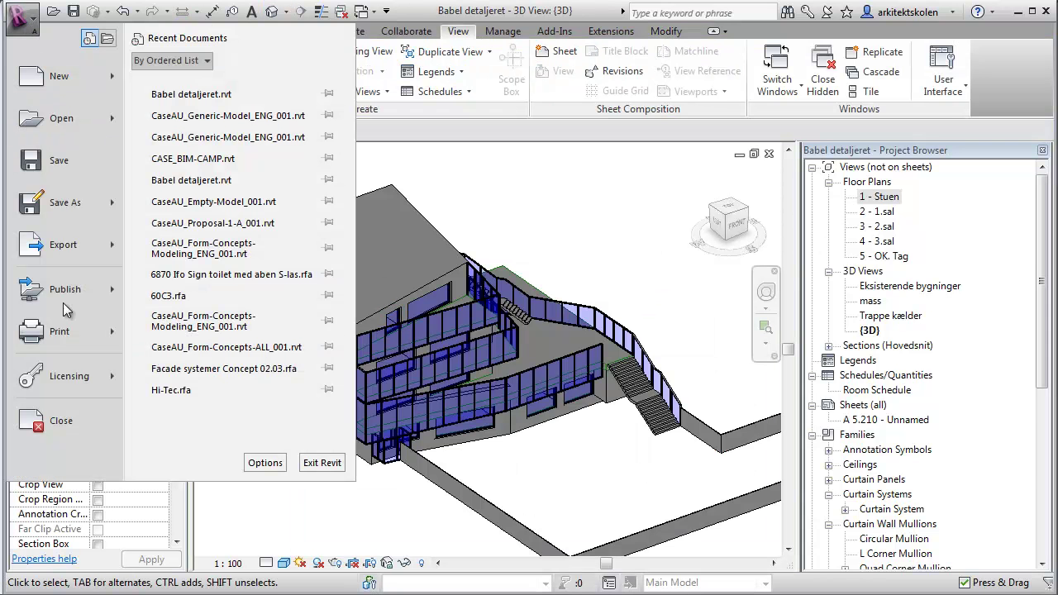
mouse_move(59, 239)
left_click(248, 348)
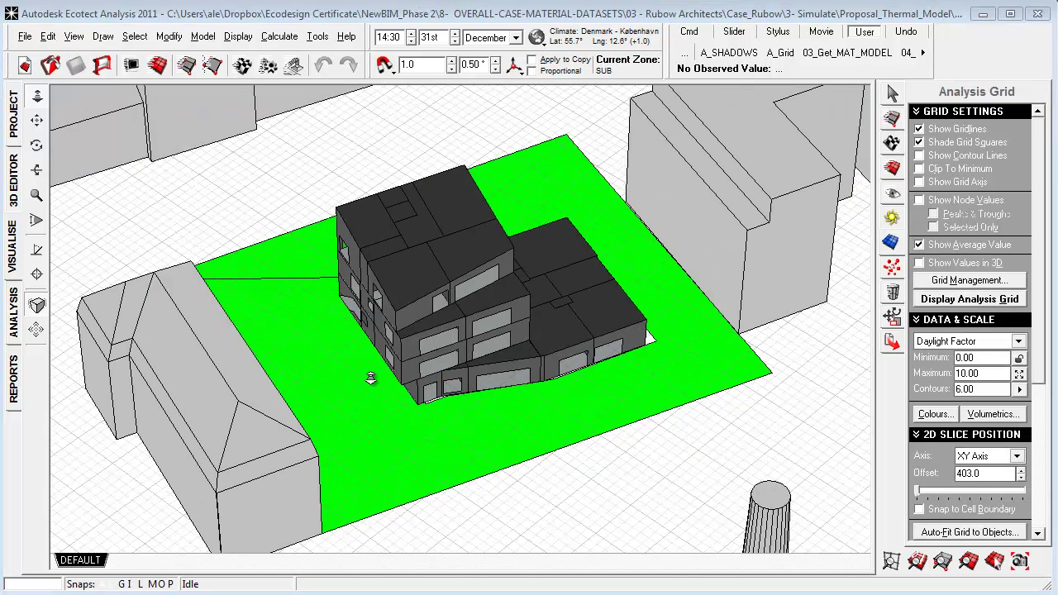
Import the Babel detaljeret gbXML file through Model/Analysis Data with file type gbXML
left_click(24, 37)
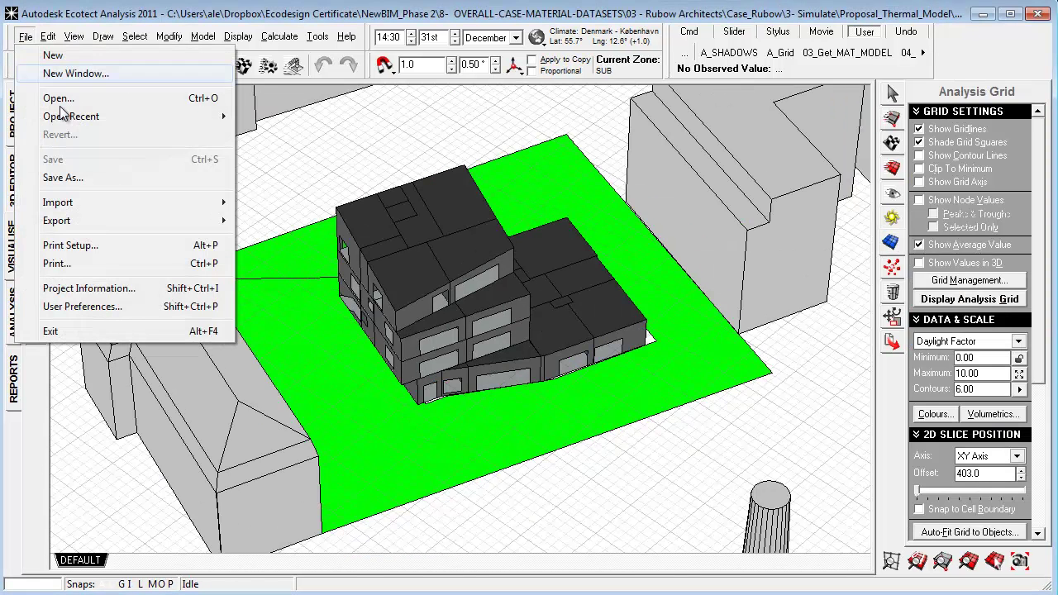
mouse_move(196, 211)
left_click(298, 203)
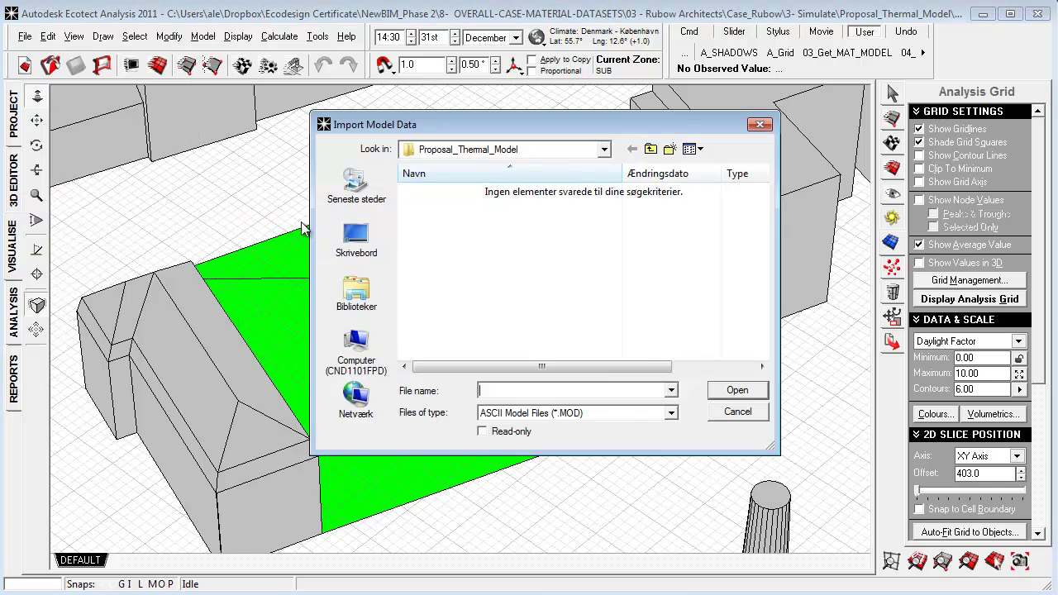
left_click(603, 413)
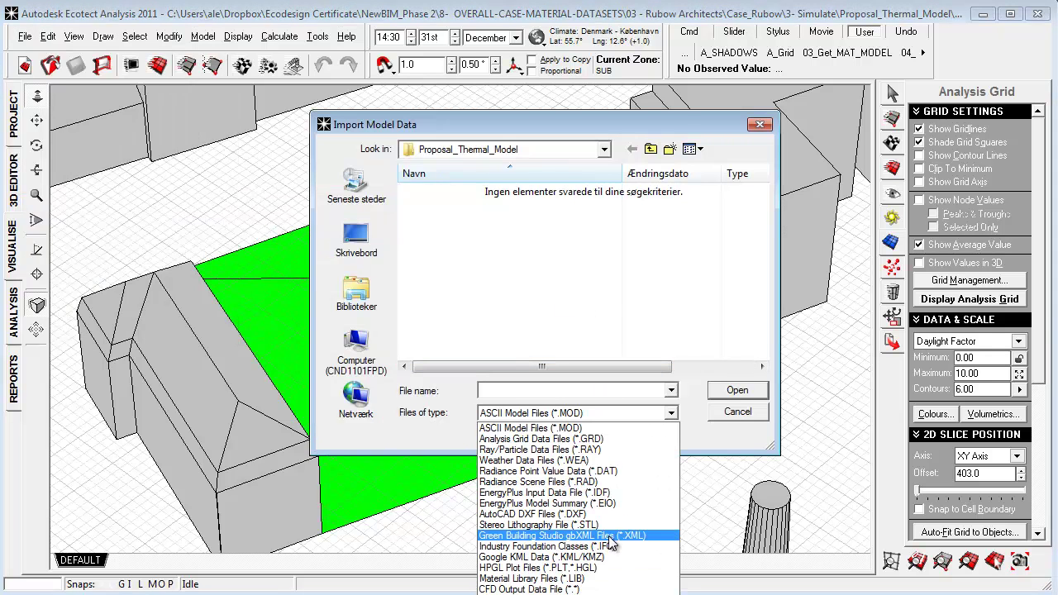
left_click(607, 524)
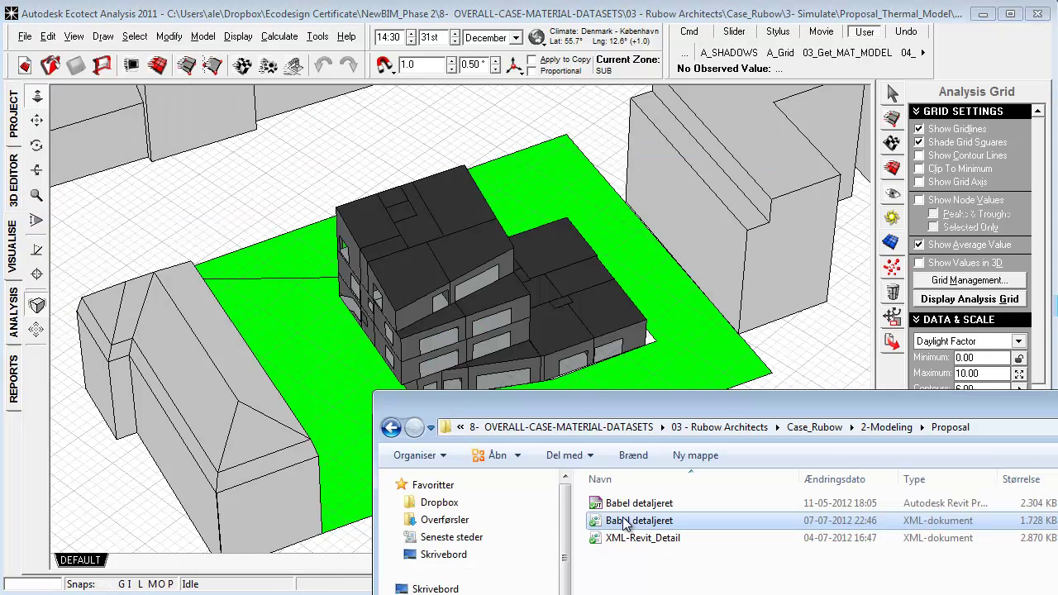
left_click_drag(626, 526, 304, 346)
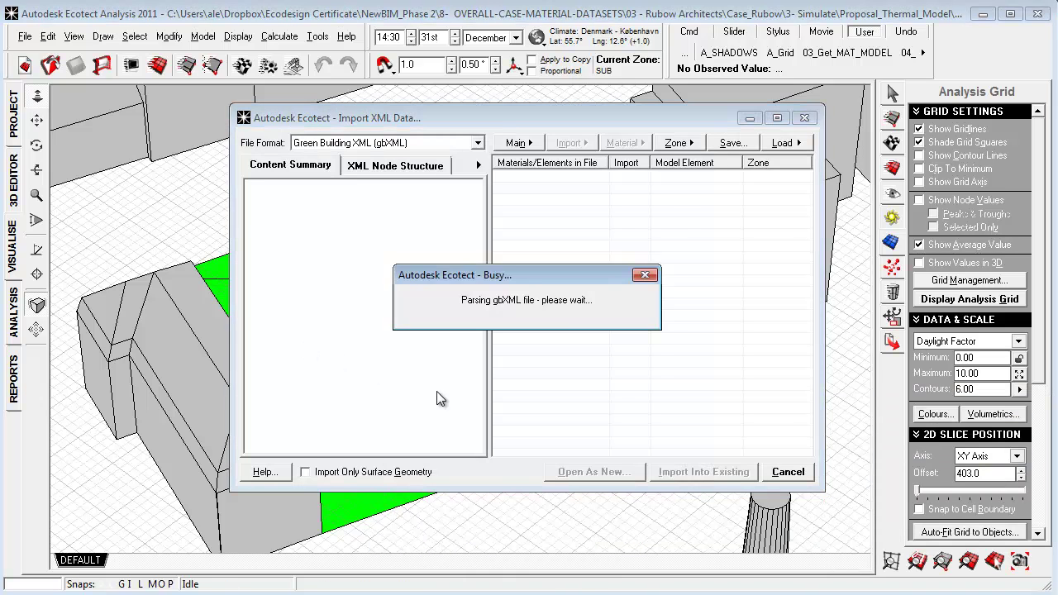
left_click_drag(474, 212, 426, 245)
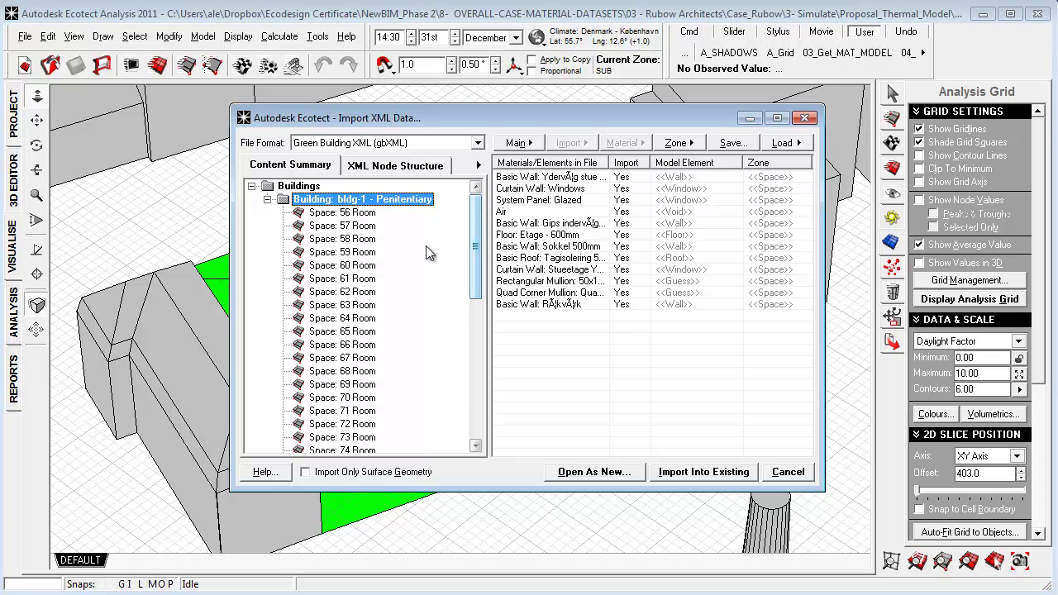
Map the Rectangular Mullion material to the Wall element, then select the first exterior wall row
left_click(542, 178)
left_click_drag(529, 192, 519, 224)
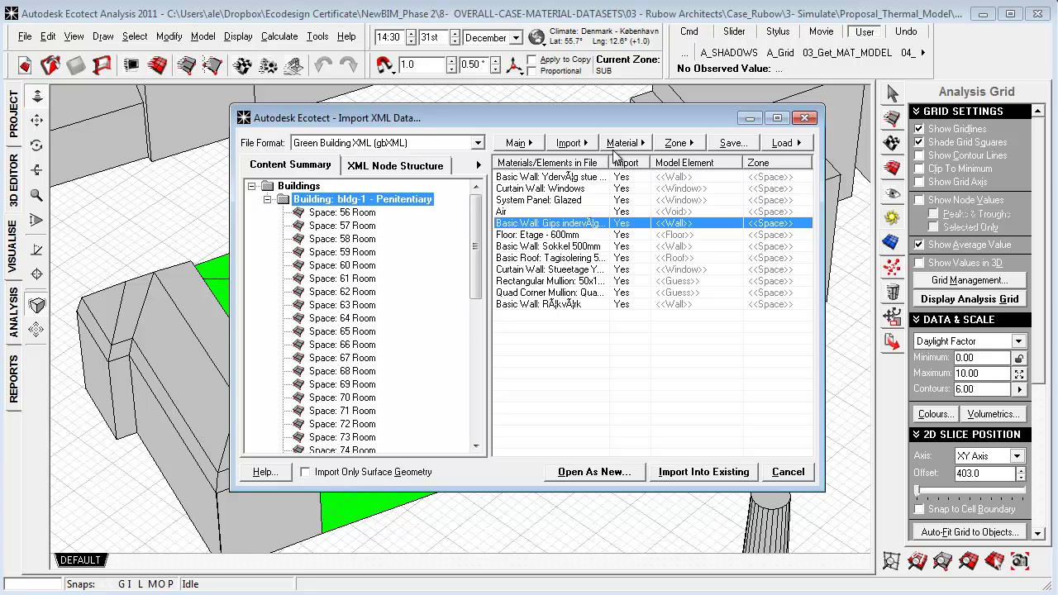
left_click(605, 179)
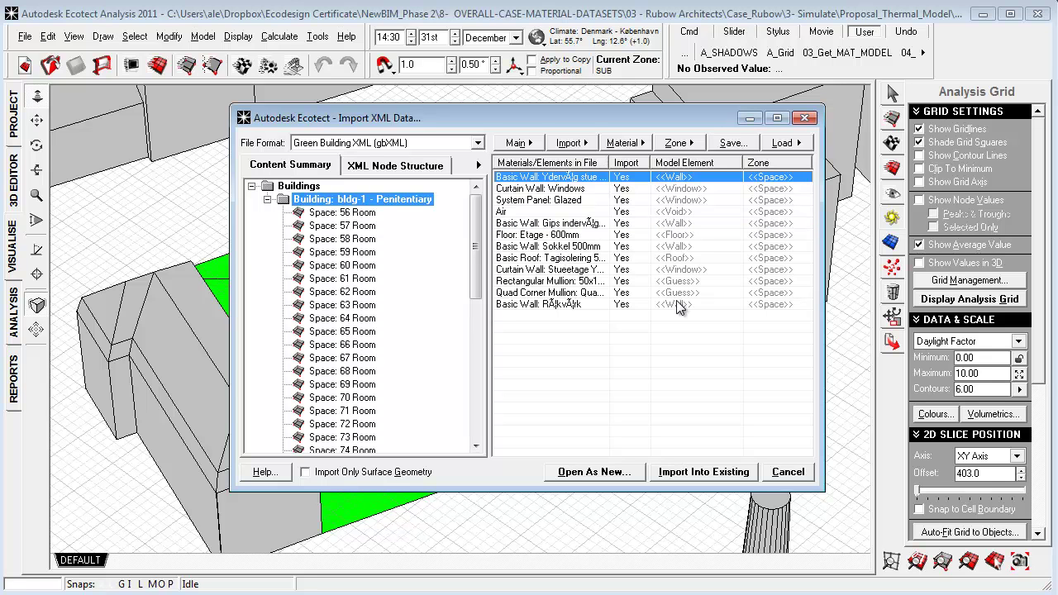
left_click(676, 271)
left_click(676, 282)
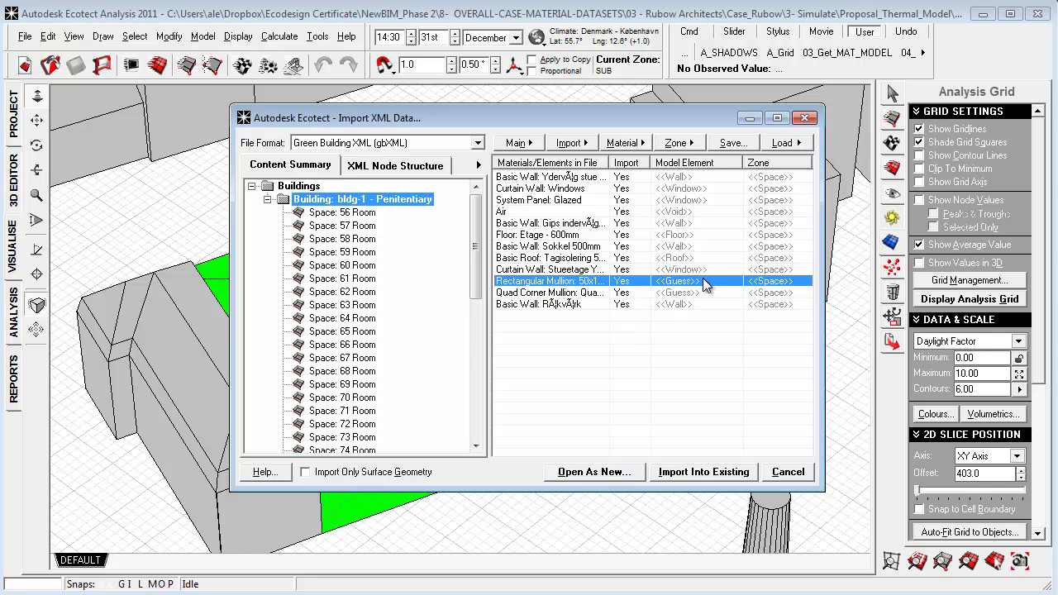
left_click(626, 143)
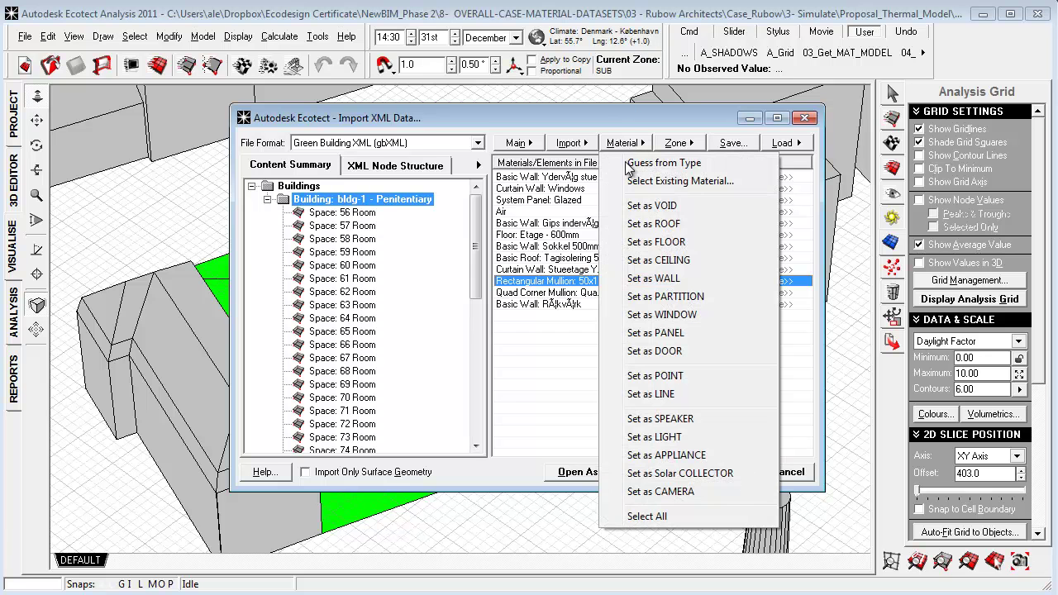
left_click(674, 280)
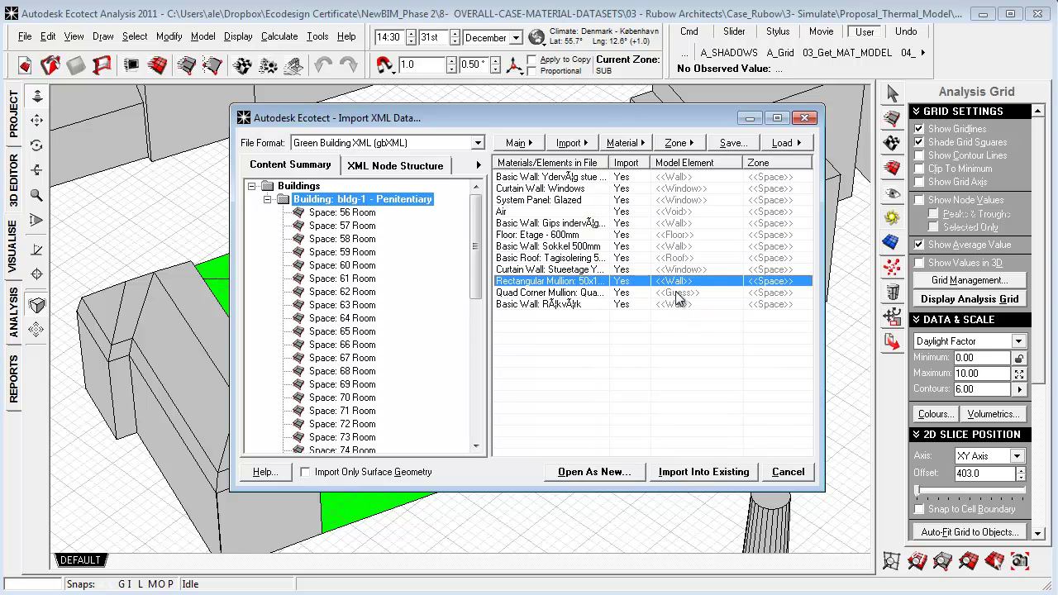
left_click(684, 248)
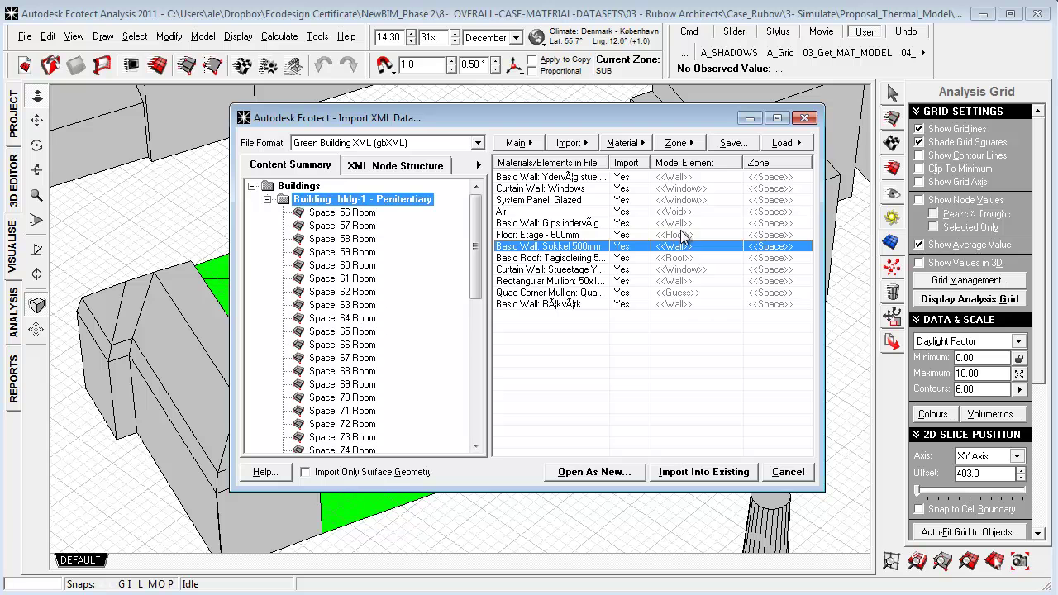
left_click(684, 178)
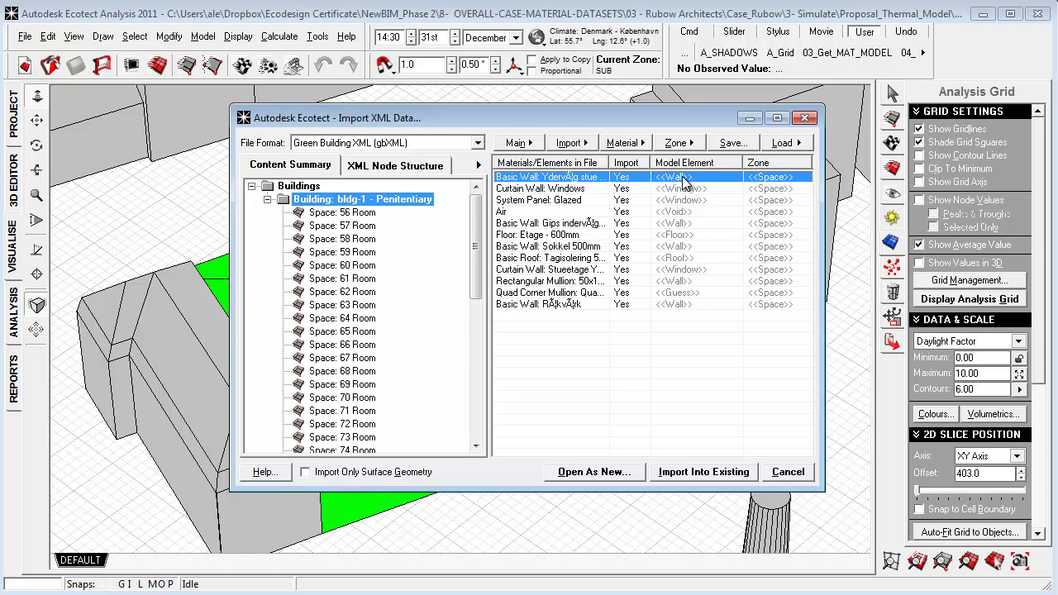
left_click(625, 143)
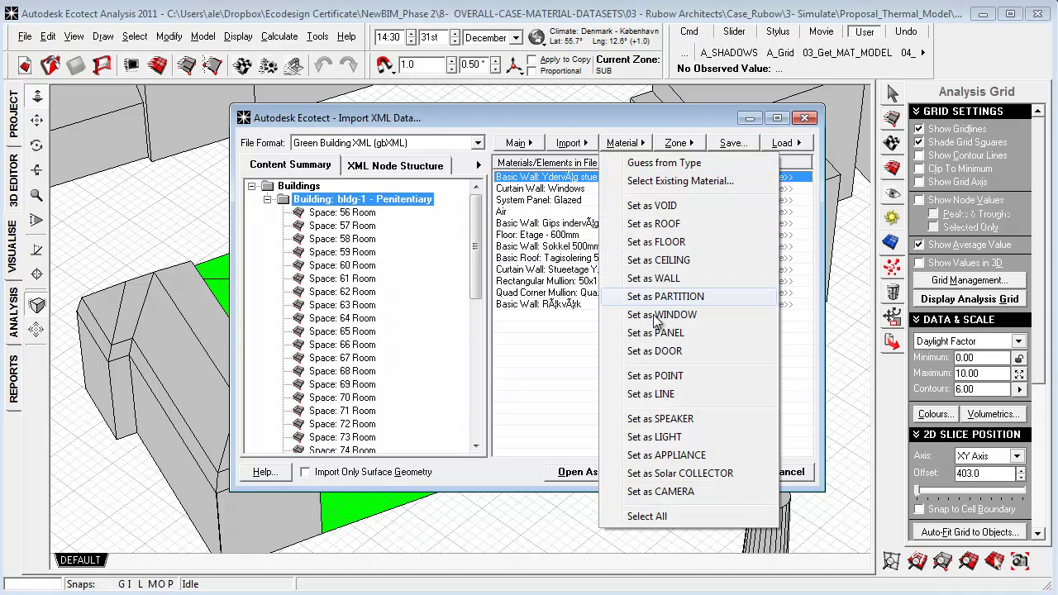
Map the Ydervæg stue exterior wall to the Bo_Ydervaeg_Hulmur library wall material
left_click(690, 184)
left_click(506, 462)
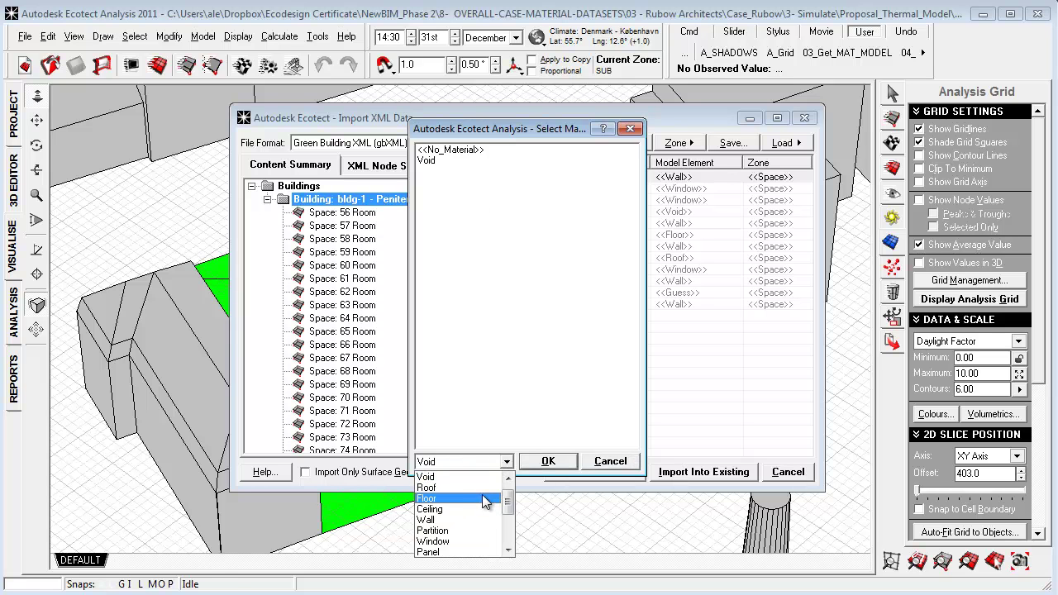
left_click(426, 477)
left_click_drag(461, 133, 425, 134)
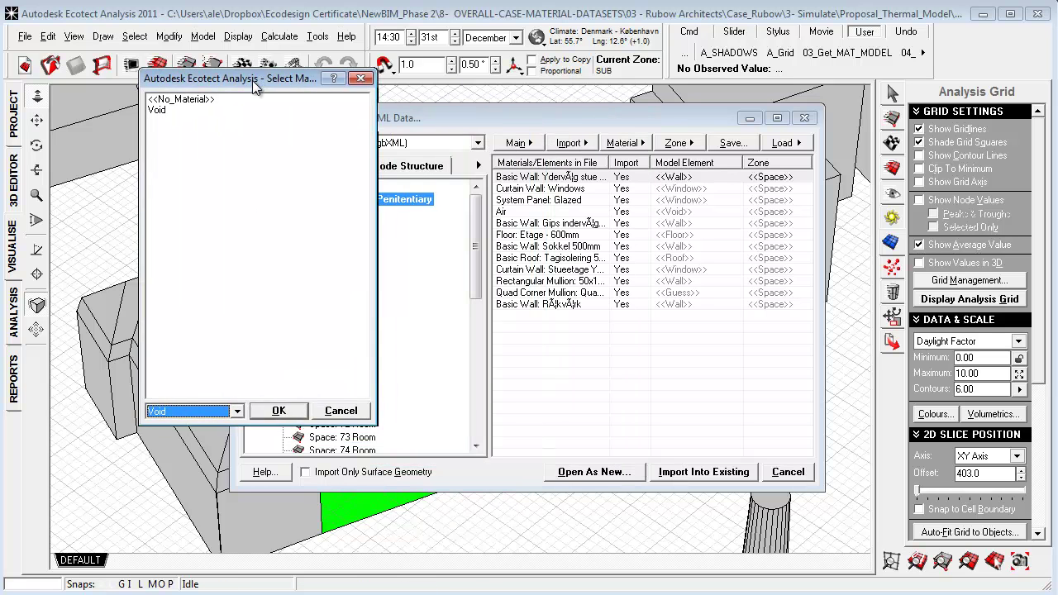
left_click_drag(255, 87, 336, 123)
left_click(303, 447)
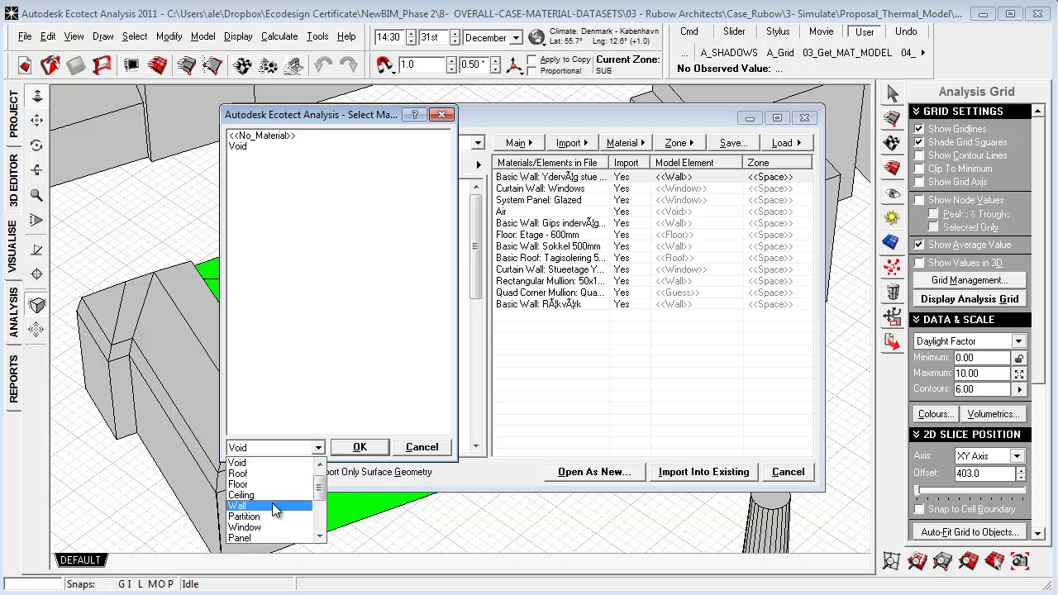
left_click(276, 506)
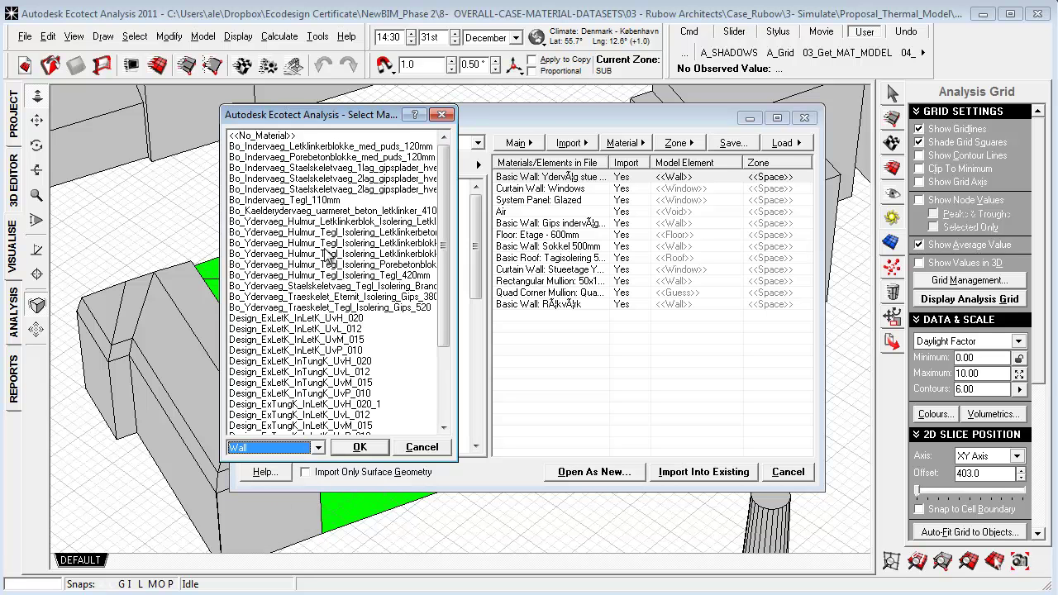
left_click(319, 222)
left_click(360, 447)
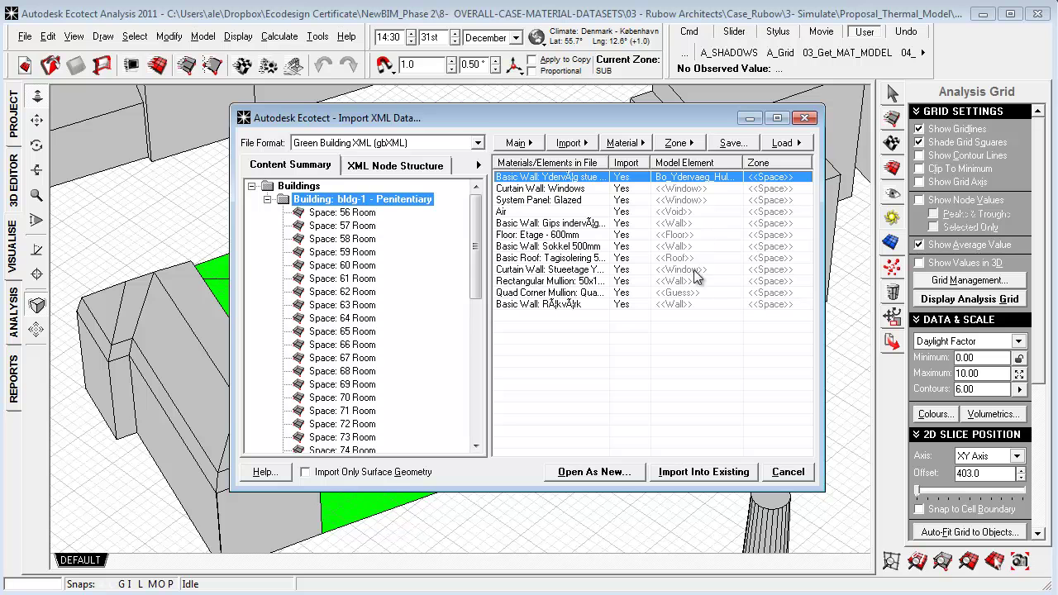
Assign all twelve imported materials to the current zone
left_click_drag(583, 364, 586, 180)
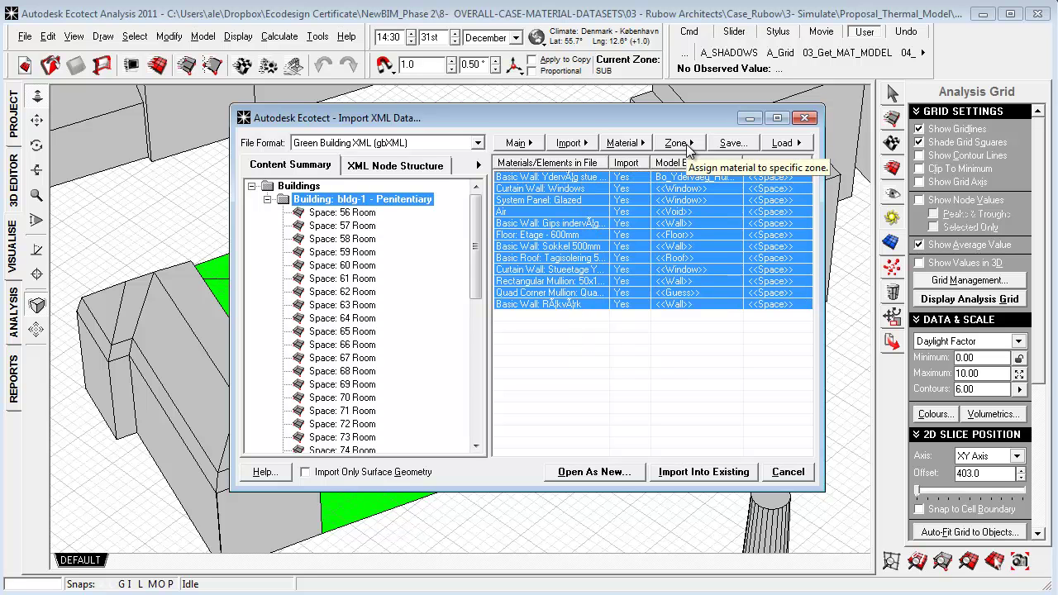
left_click(686, 146)
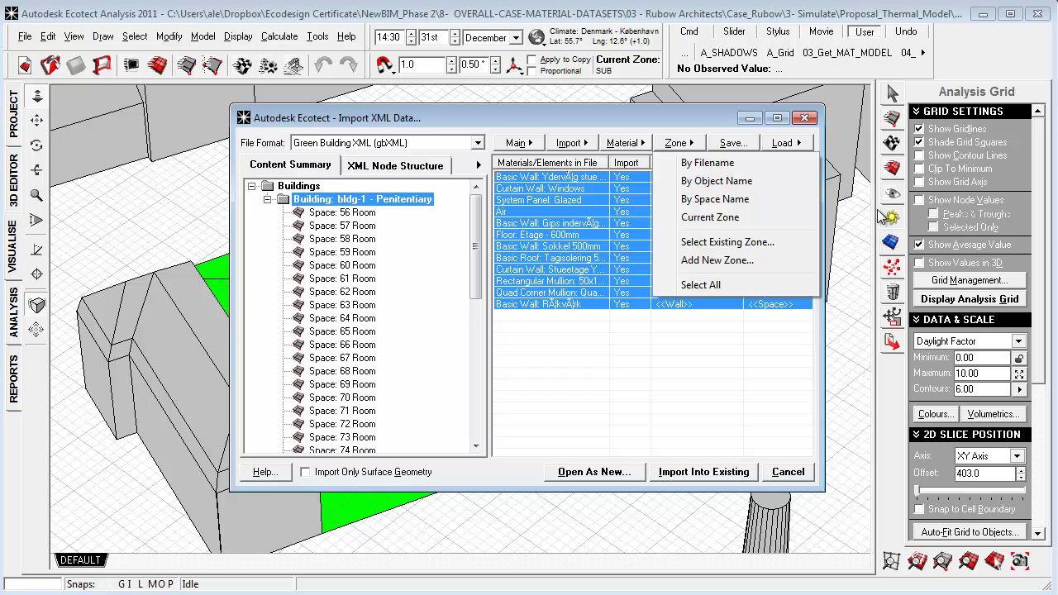
left_click(730, 218)
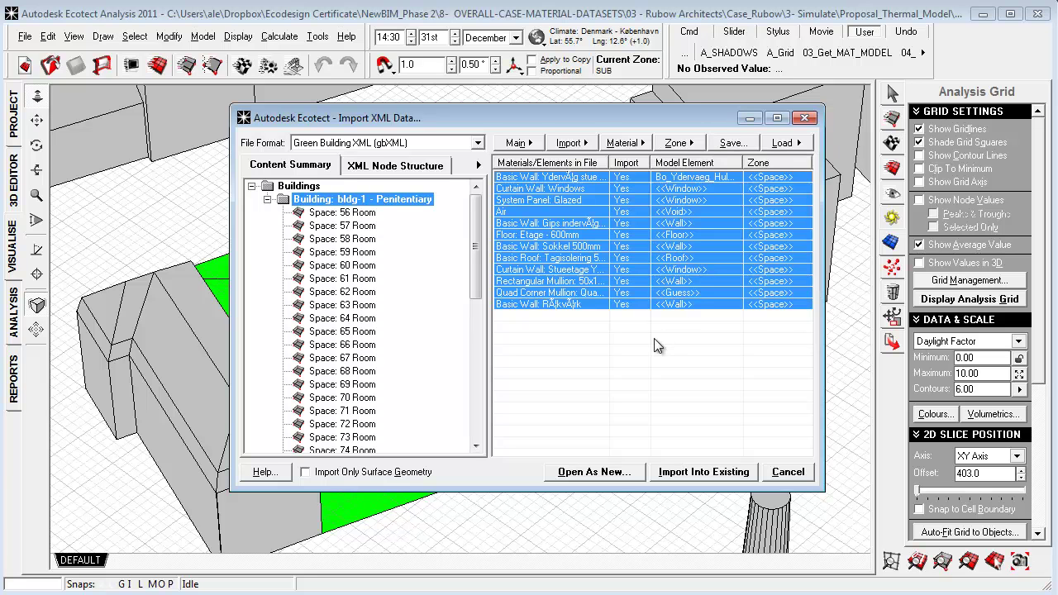
Save the material mapping as the Case-rubow translation list
left_click(671, 316)
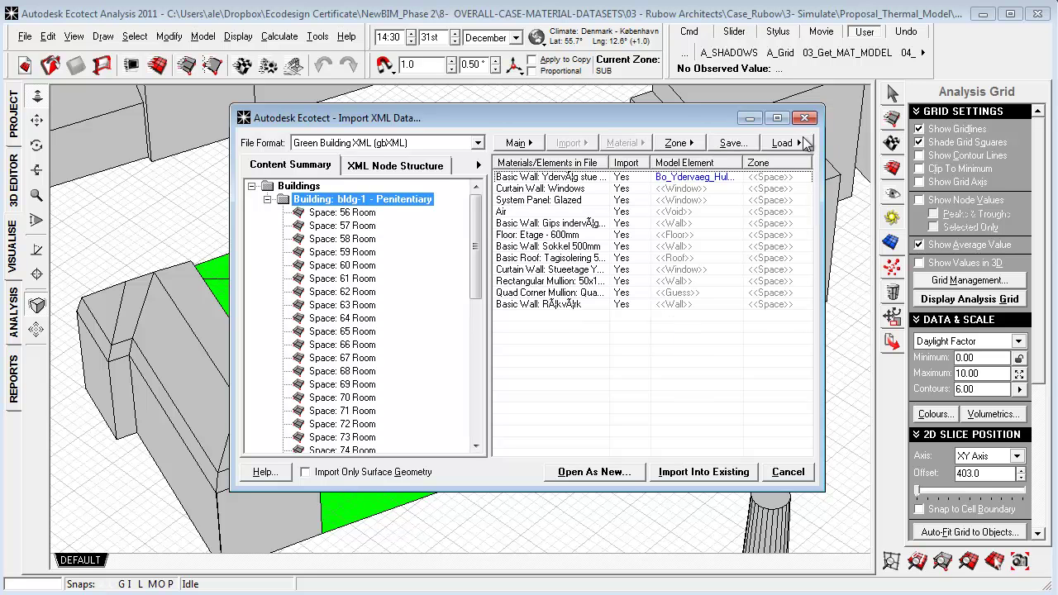
left_click(732, 143)
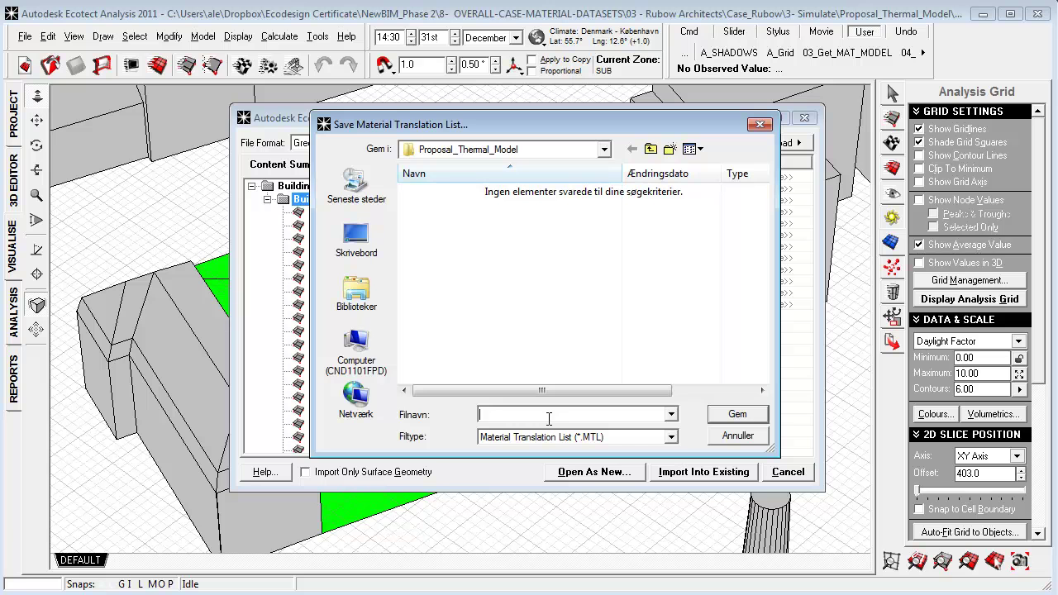
type("Case-rubow")
left_click(740, 416)
Cancel the import, reopen the building XML file and show recent translation lists
left_click(787, 472)
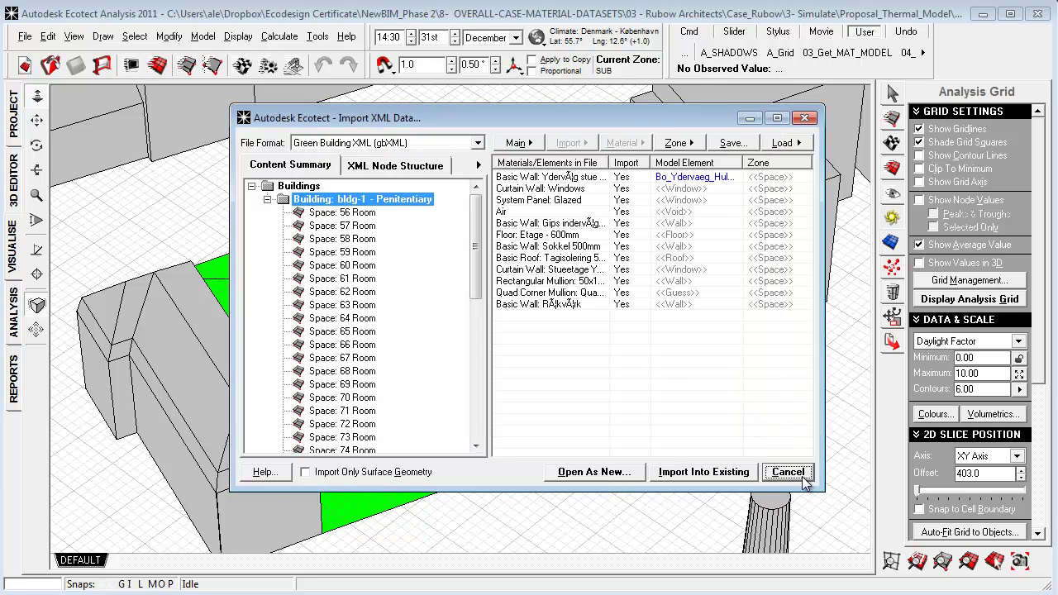
key("alt+Tab")
double_click(628, 520)
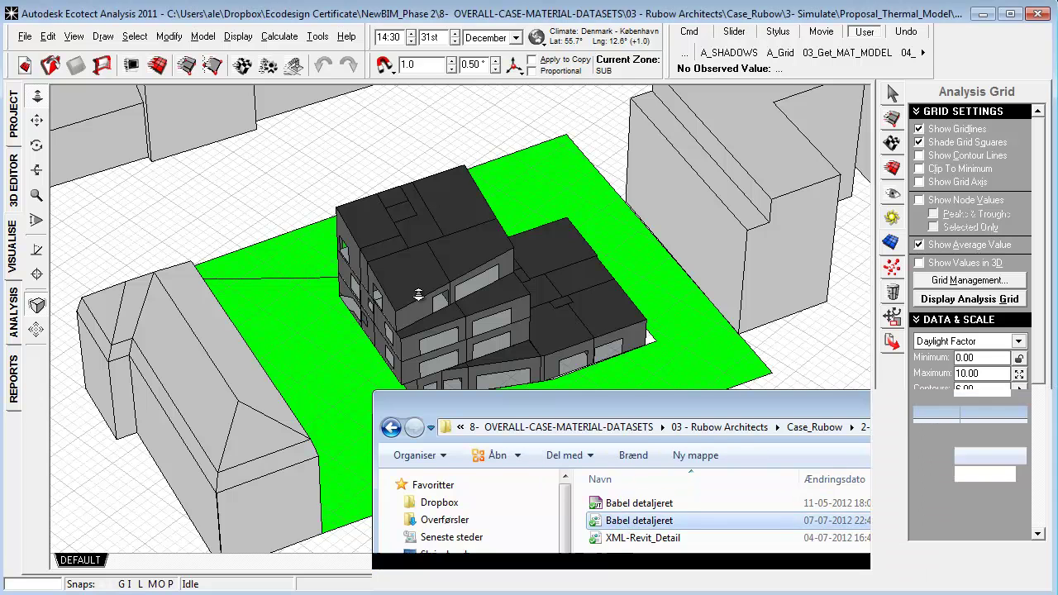
left_click(806, 144)
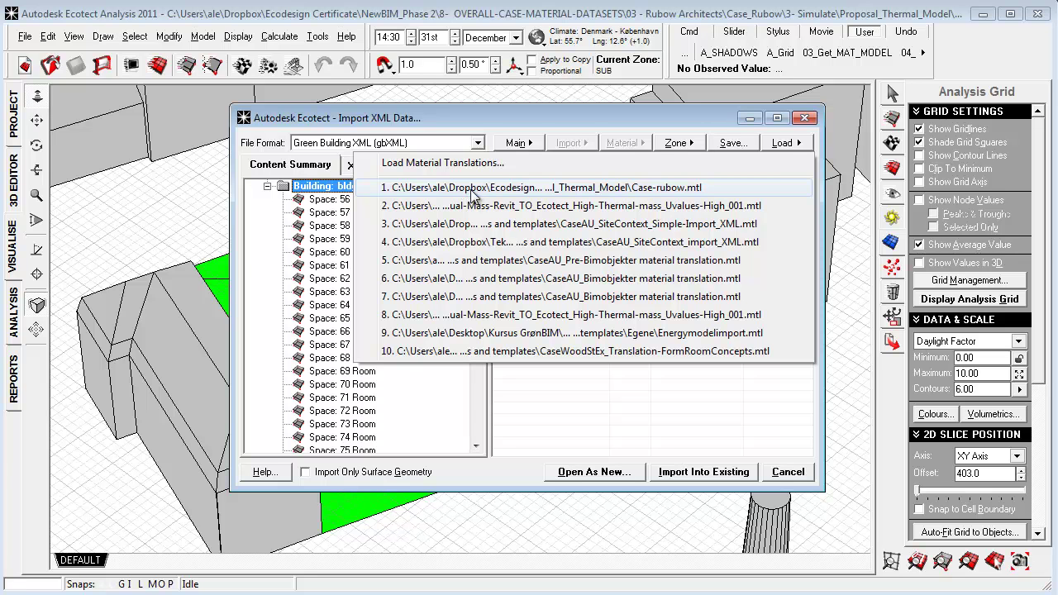
Load the Case-rubow.mtl translations and import the building into the existing model
left_click(693, 189)
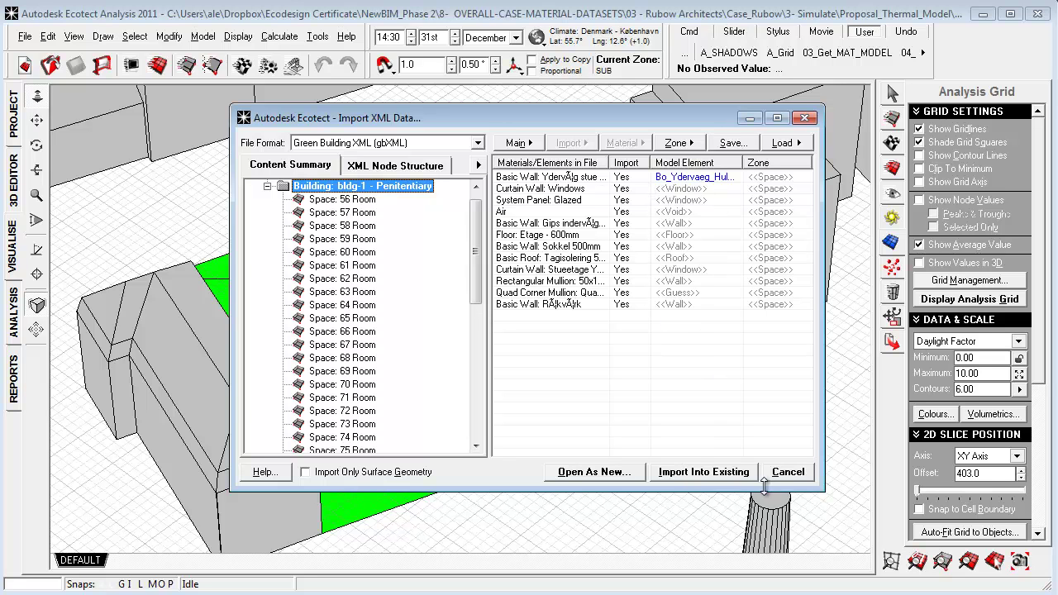
left_click(702, 472)
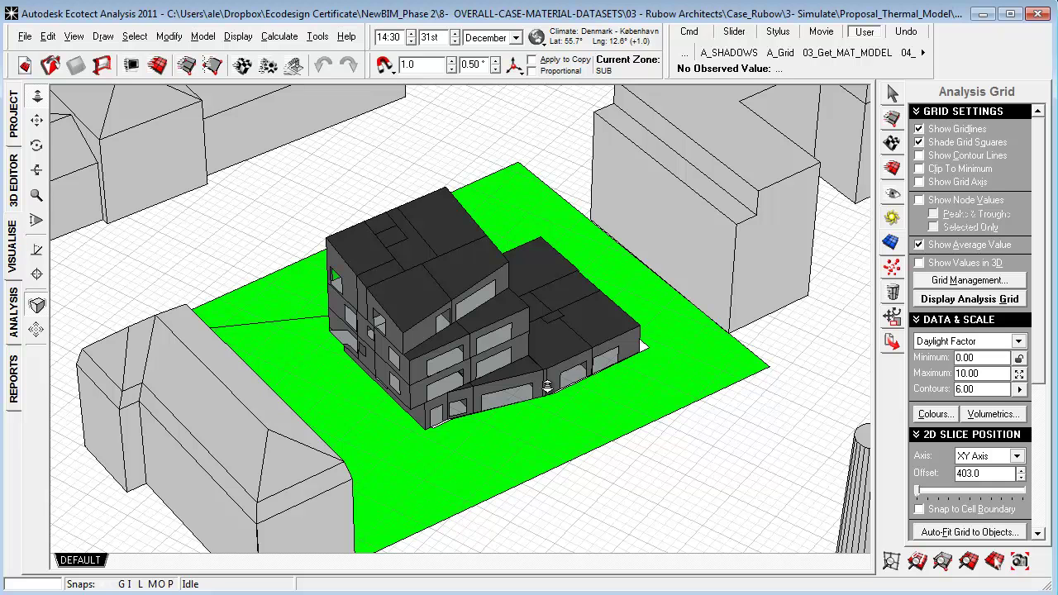
Calculate the Passive Gains Breakdown for all visible thermal zones, 1st Jan–31st Dec
left_click(14, 314)
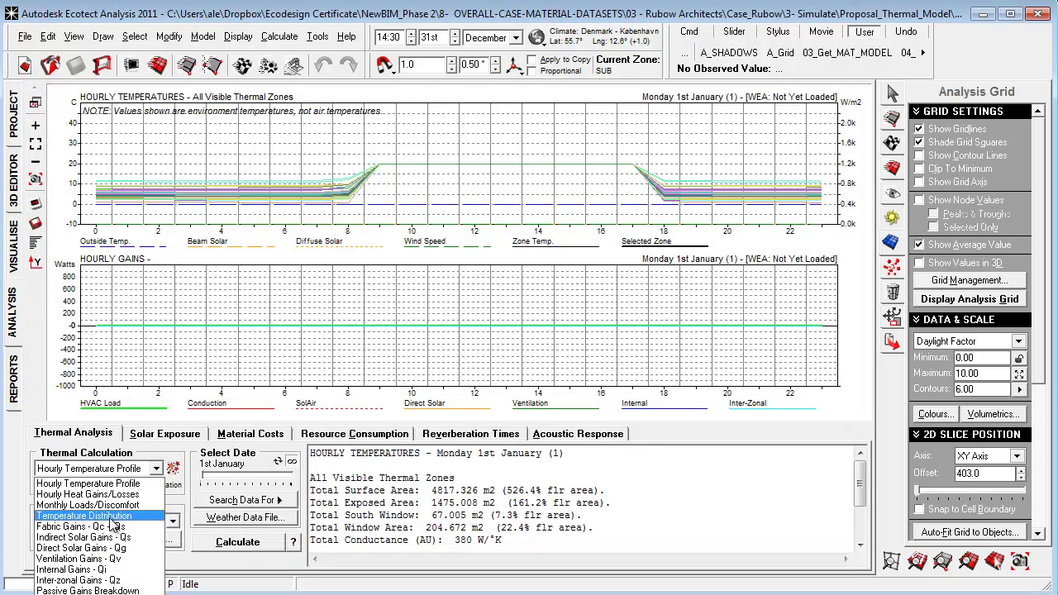
left_click(98, 468)
left_click(86, 591)
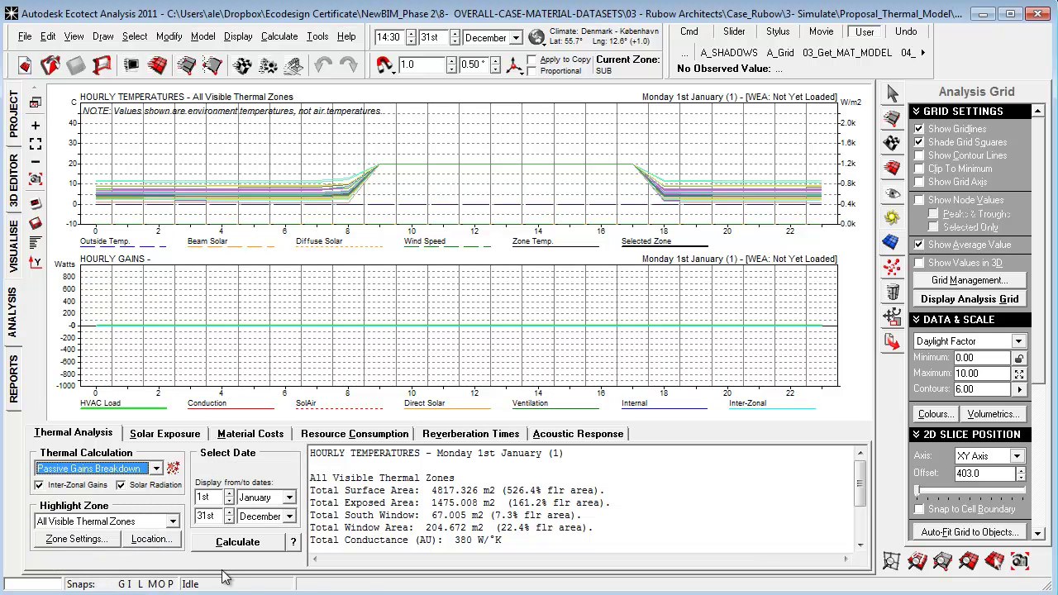
left_click(238, 542)
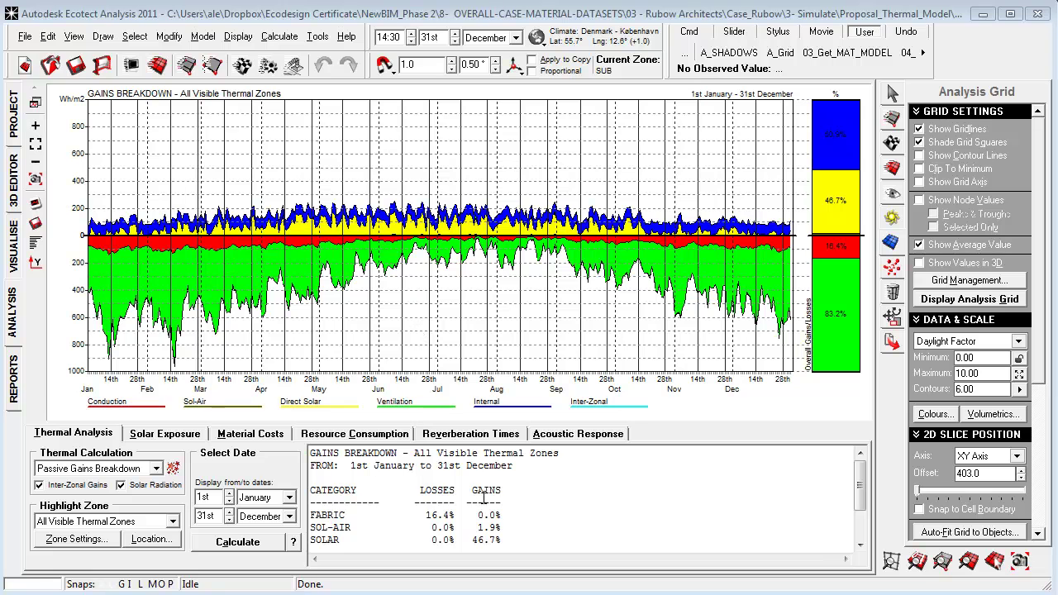
Select the header lines of the gains breakdown results text
scroll(521, 500, "down", 2)
scroll(520, 500, "up", 2)
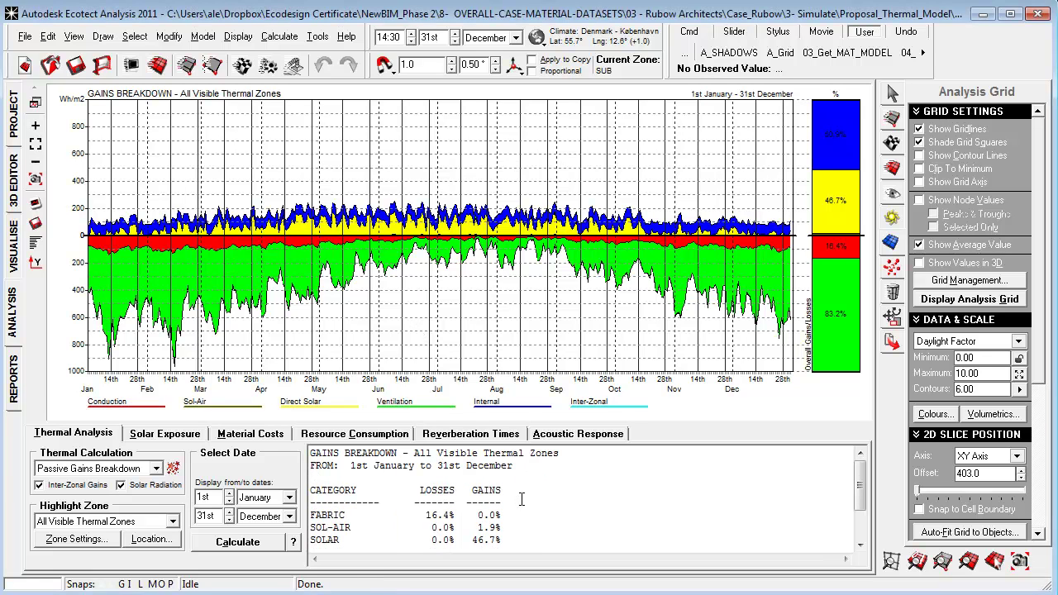
scroll(581, 503, "down", 1)
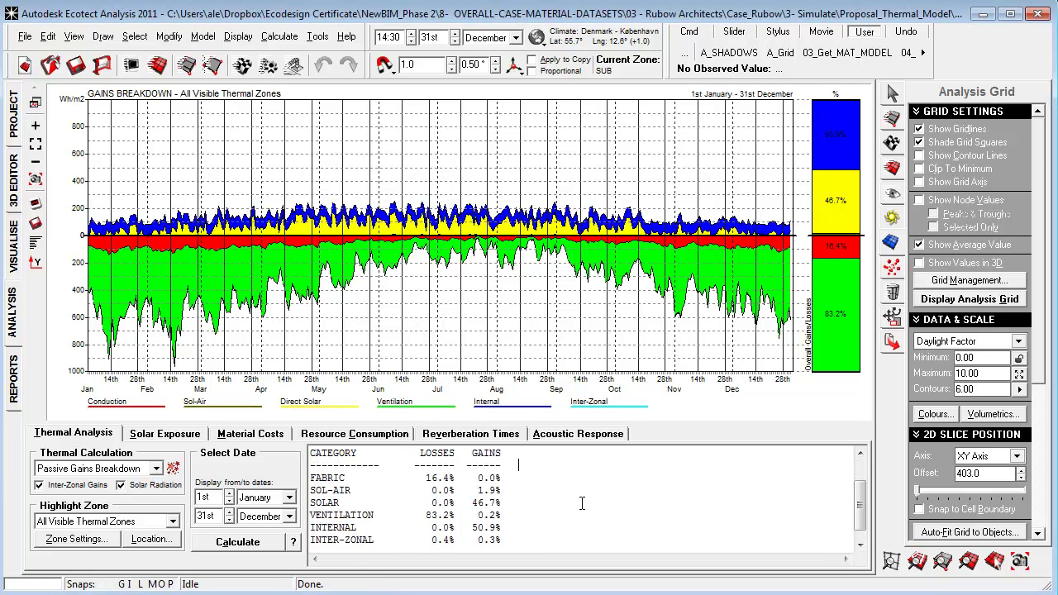
scroll(582, 503, "up", 1)
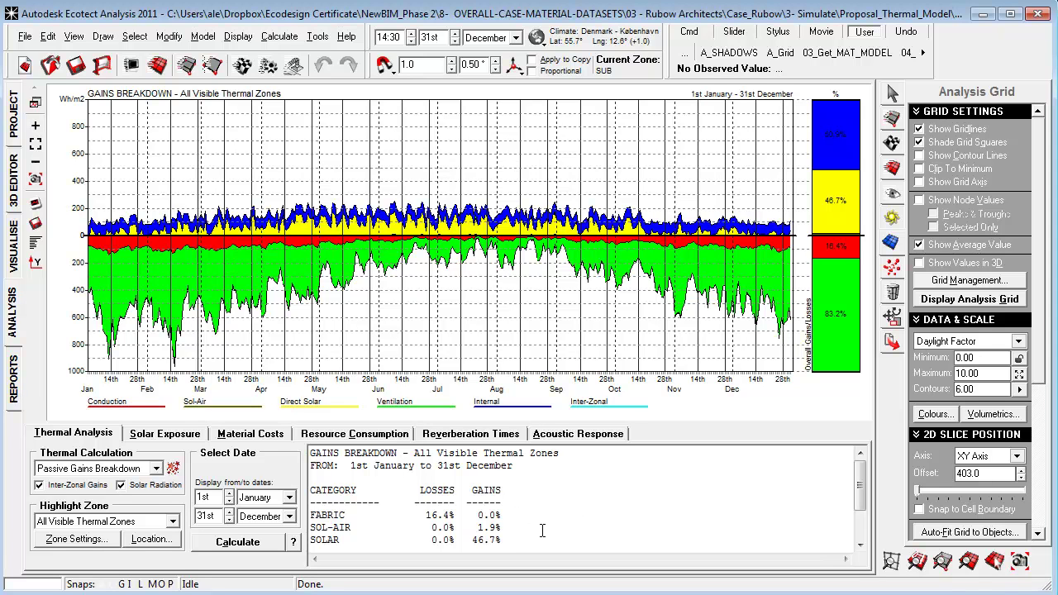
left_click_drag(538, 494, 303, 454)
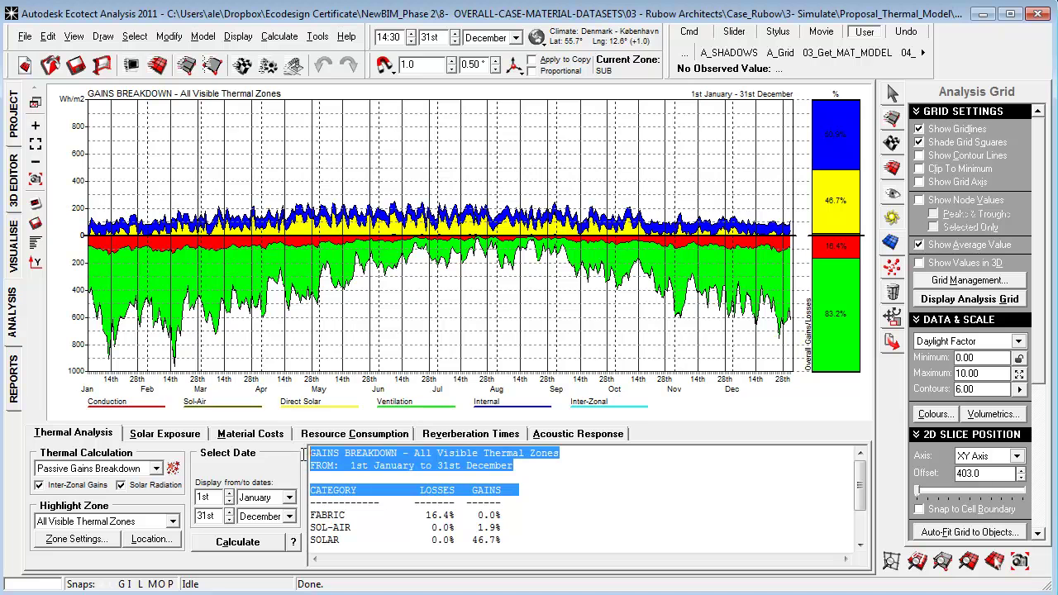
Format the gains breakdown as a Formatted HTML Page including the graph image
right_click(547, 486)
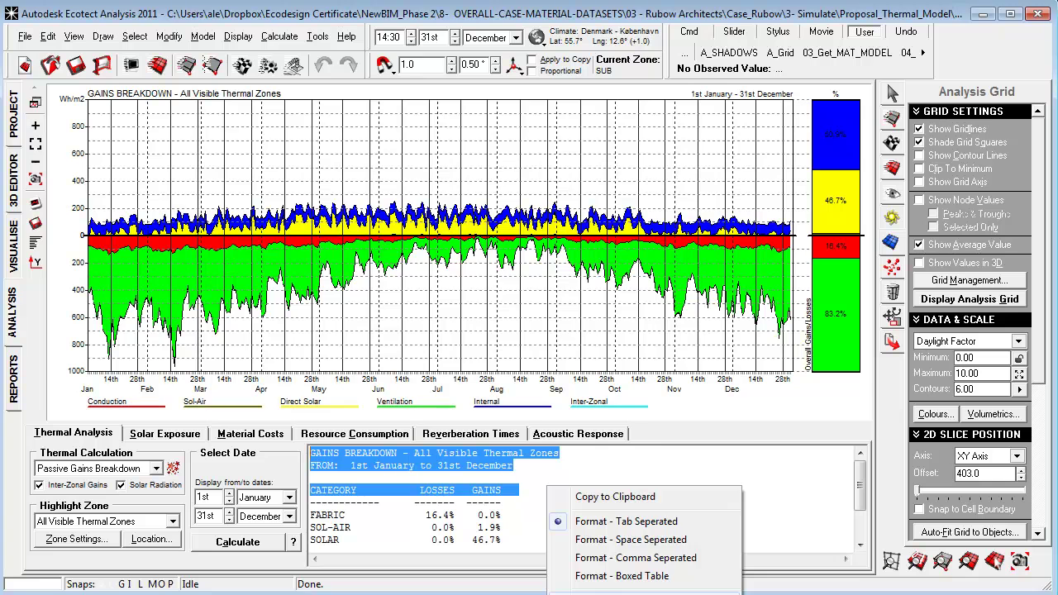
left_click(578, 496)
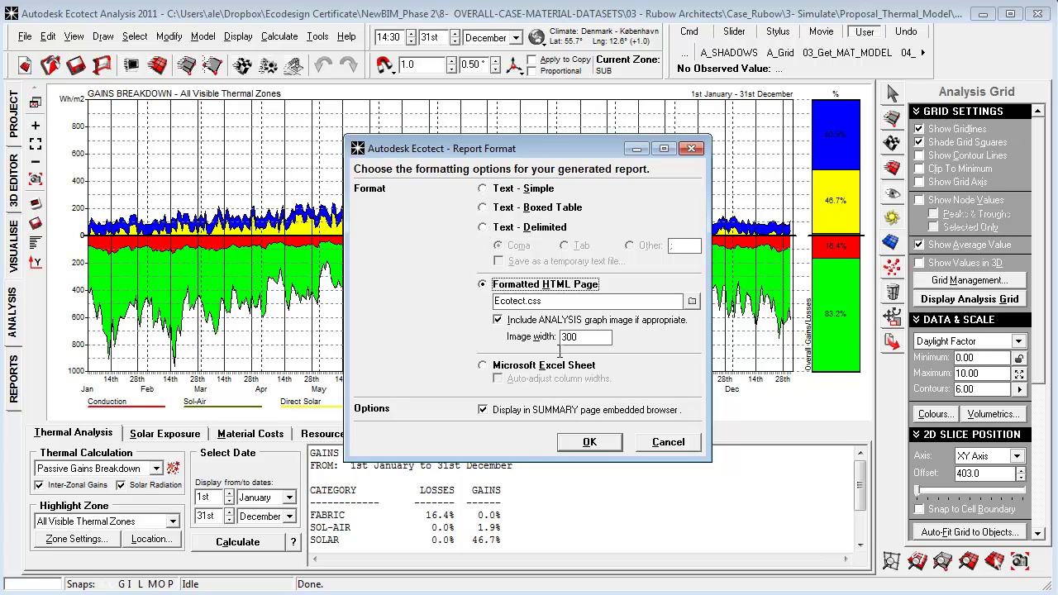
left_click(599, 443)
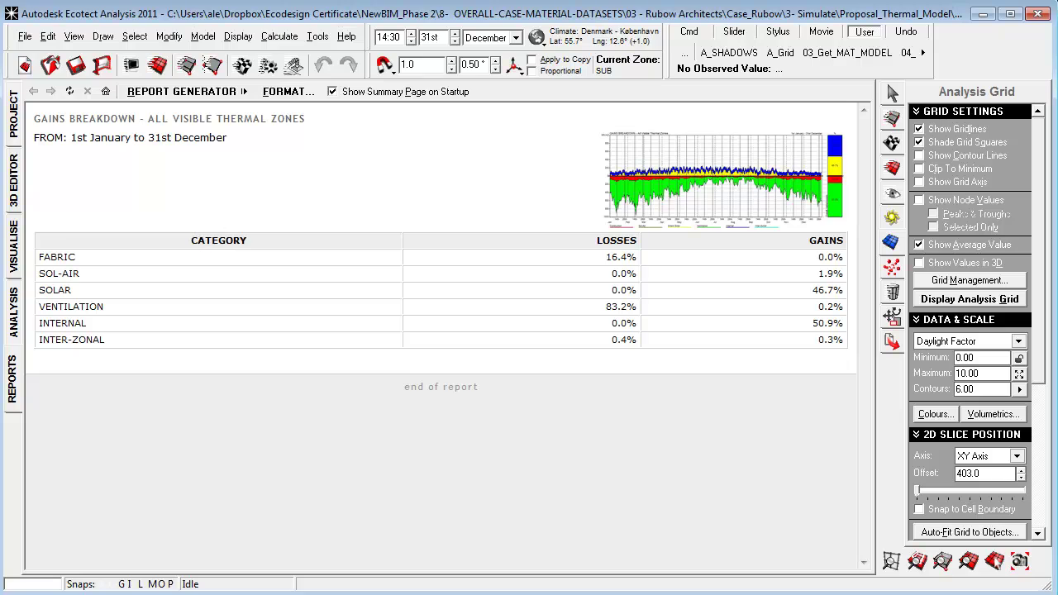
Zoom to the analysis grid in the 3D view, show its daylight factor values, and open Grid Management
left_click(963, 300)
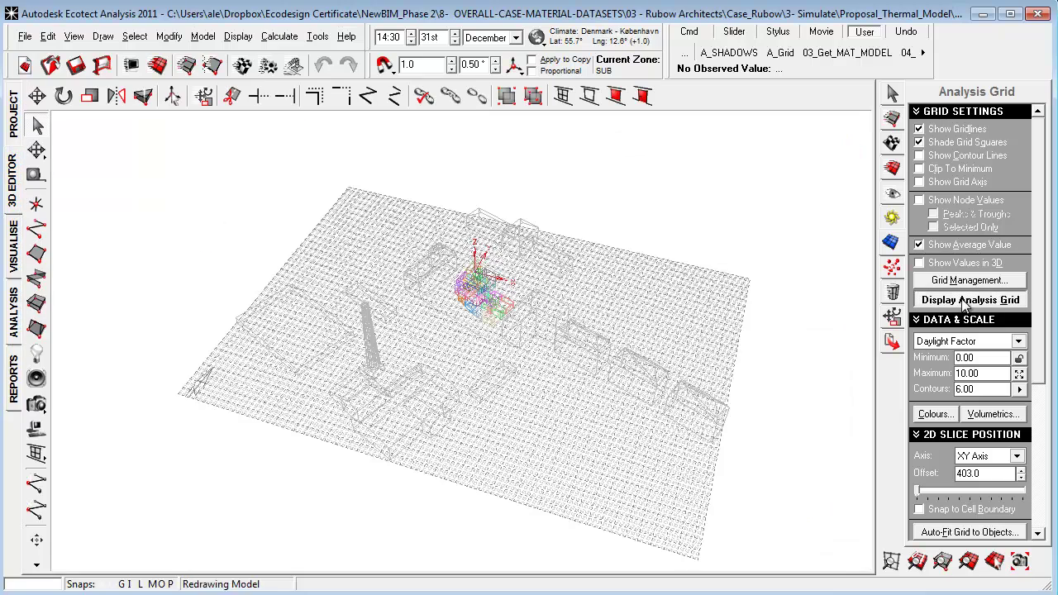
right_click_drag(496, 319, 404, 405)
right_click_drag(518, 442, 496, 314)
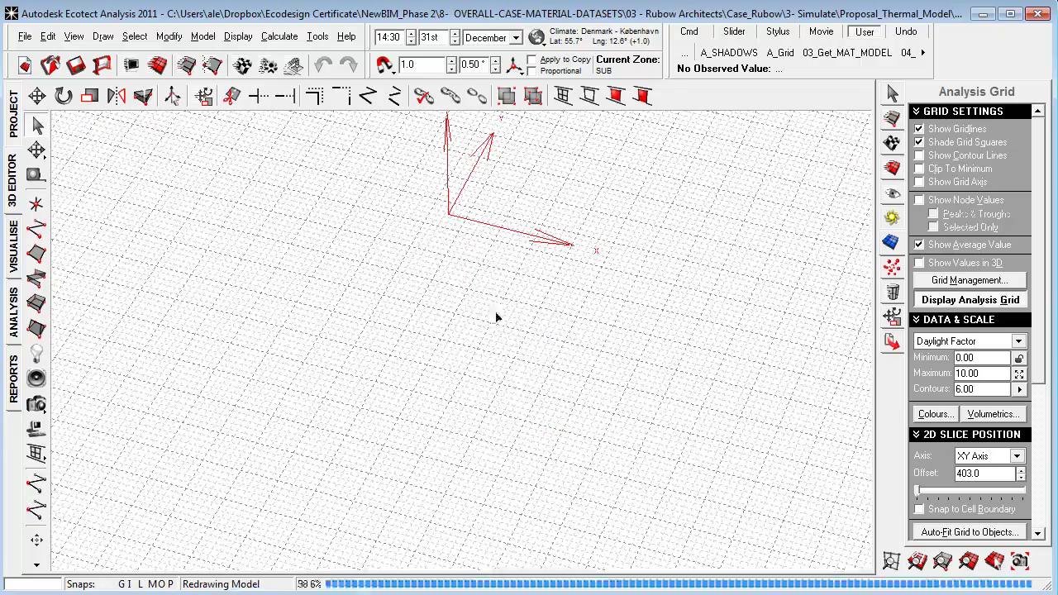
left_click(972, 303)
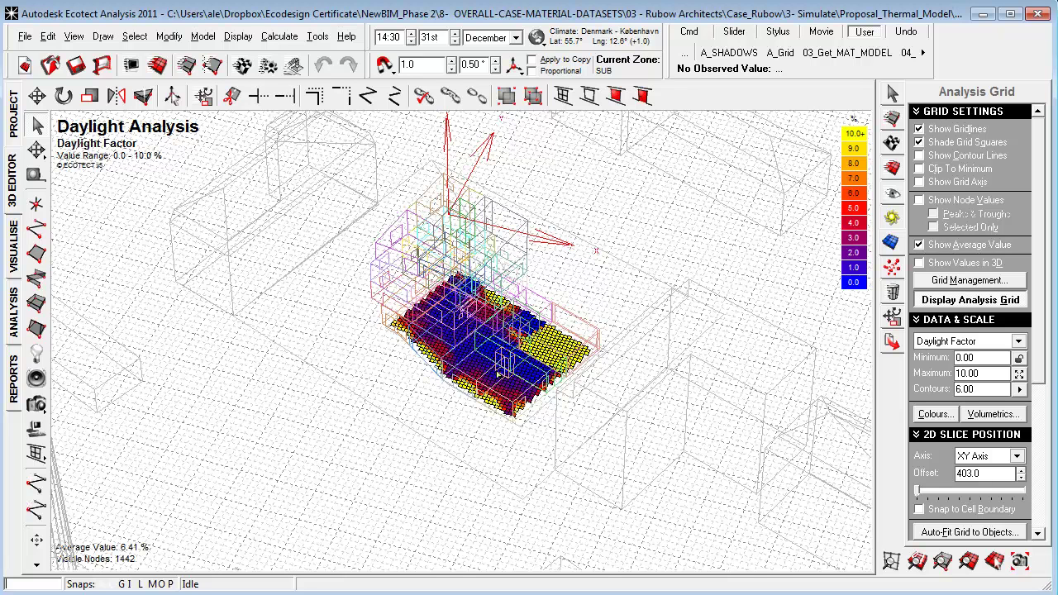
left_click(1005, 281)
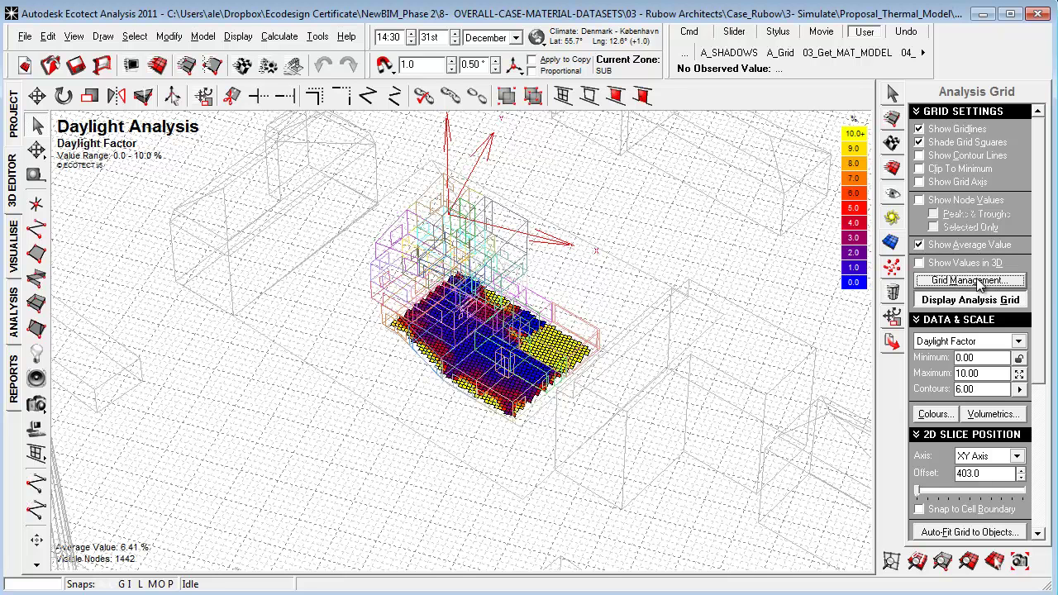
Generate the Daylight Factor grid analysis report and move the dialog aside to read it
left_click(500, 237)
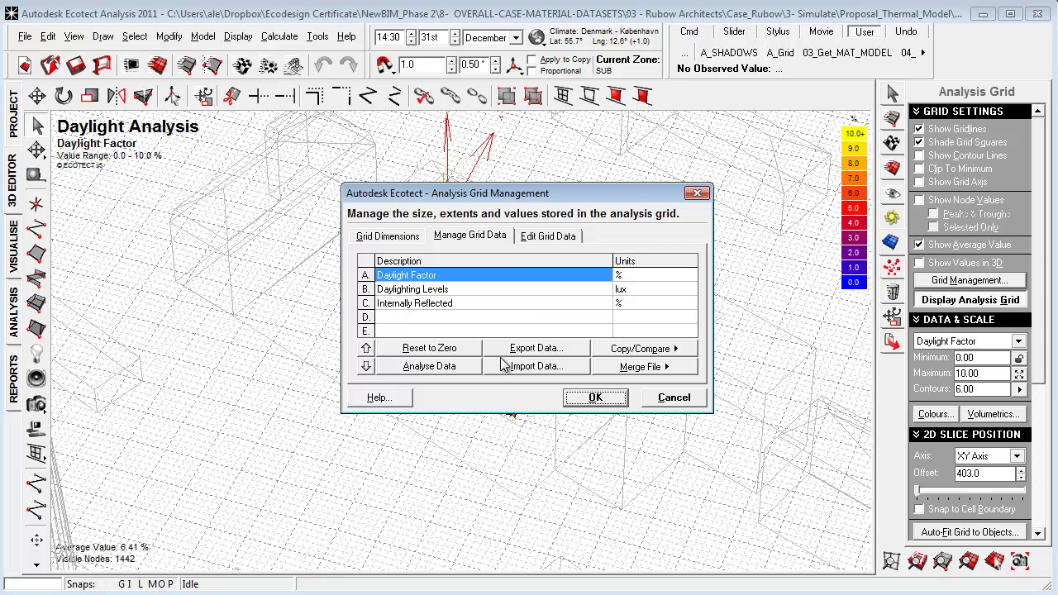
left_click(443, 366)
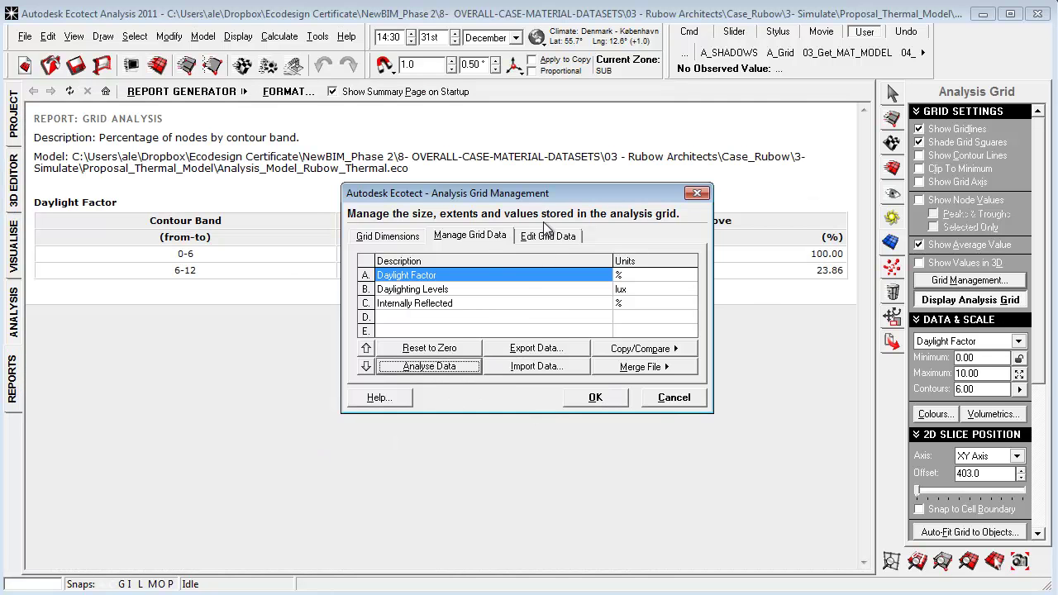
left_click_drag(543, 193, 618, 310)
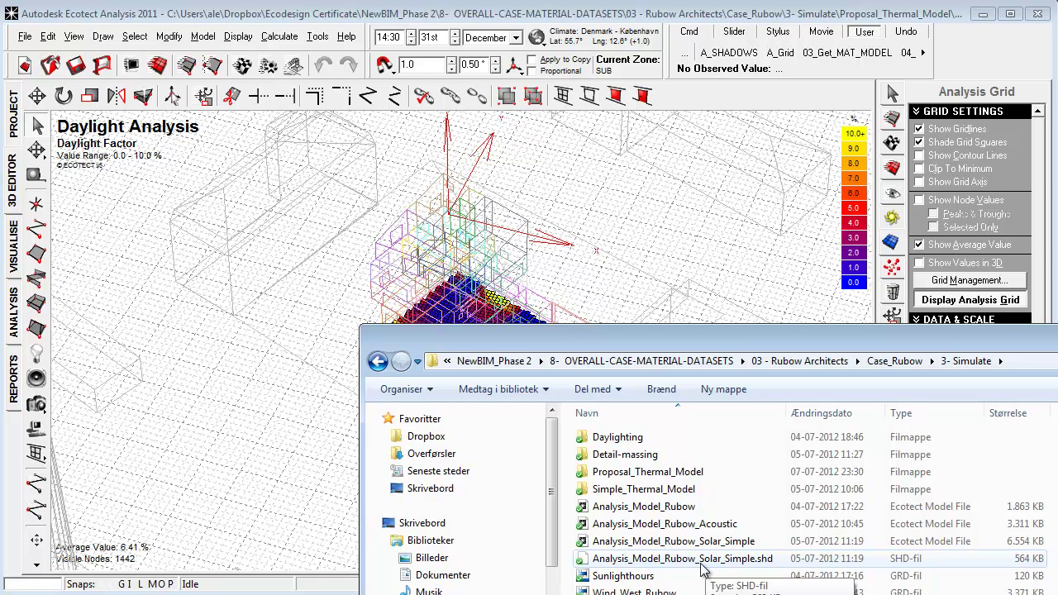
Load Analysis_Model_Rubow_Solar_Simple without saving changes to the previous model
left_click_drag(691, 541, 186, 273)
left_click(600, 340)
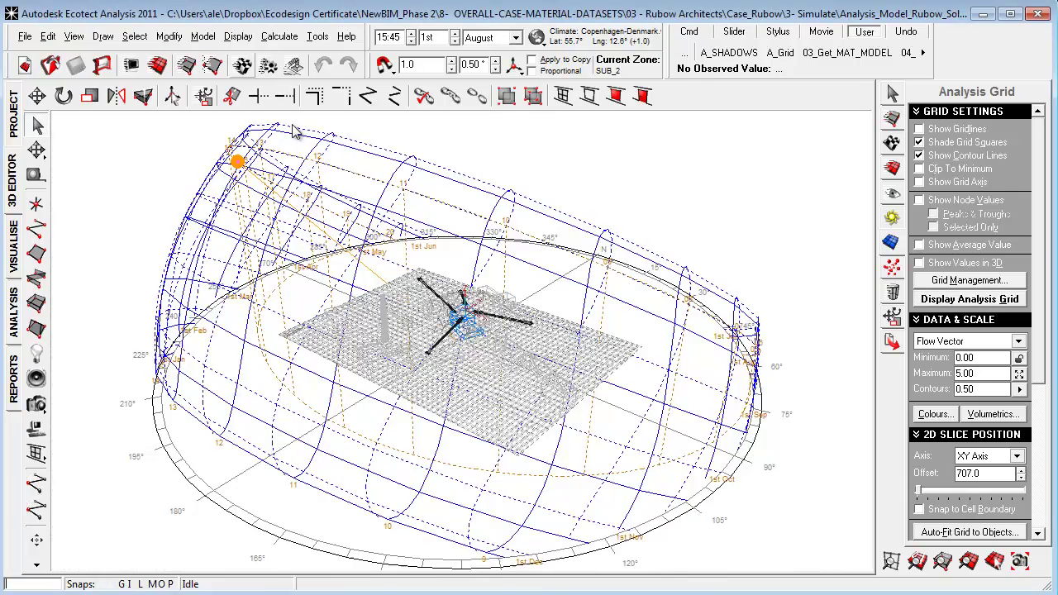
scroll(476, 328, "up", 5)
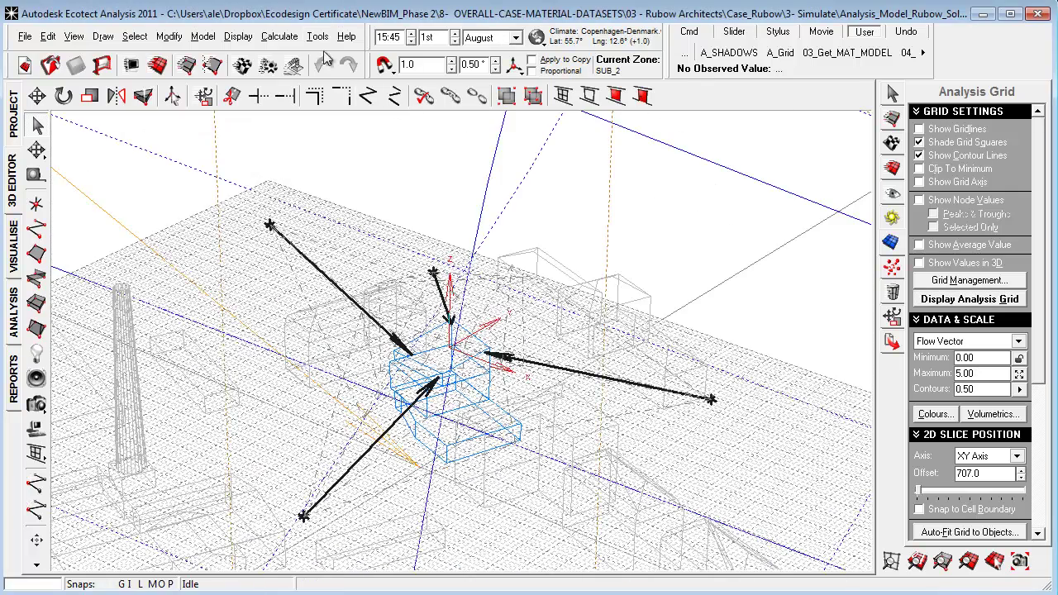
Colour the buildings by Total Radiation and view them close up in the Visualise view
left_click(239, 36)
mouse_move(330, 135)
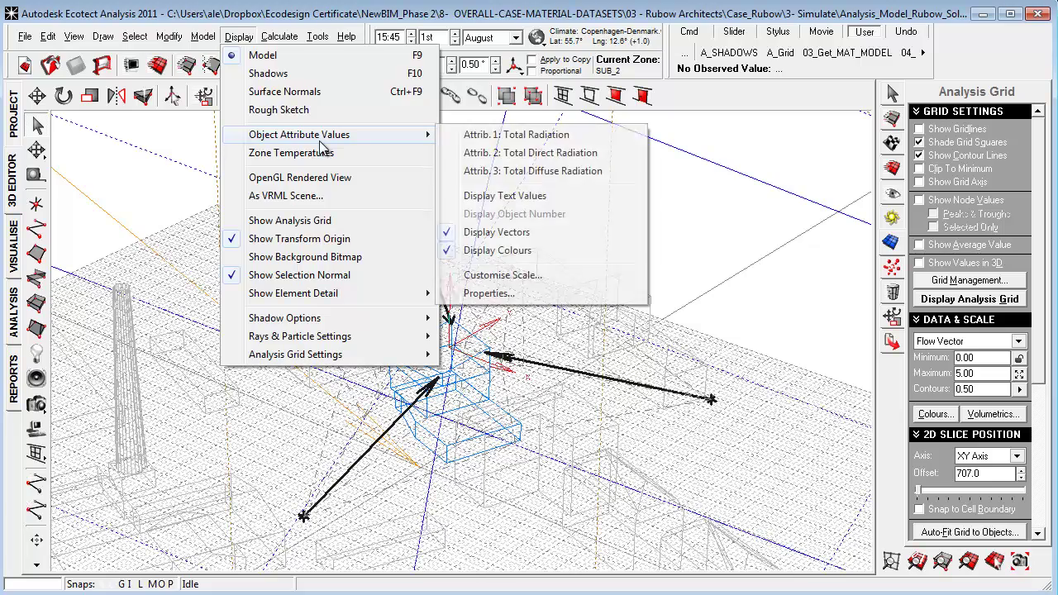
left_click(544, 138)
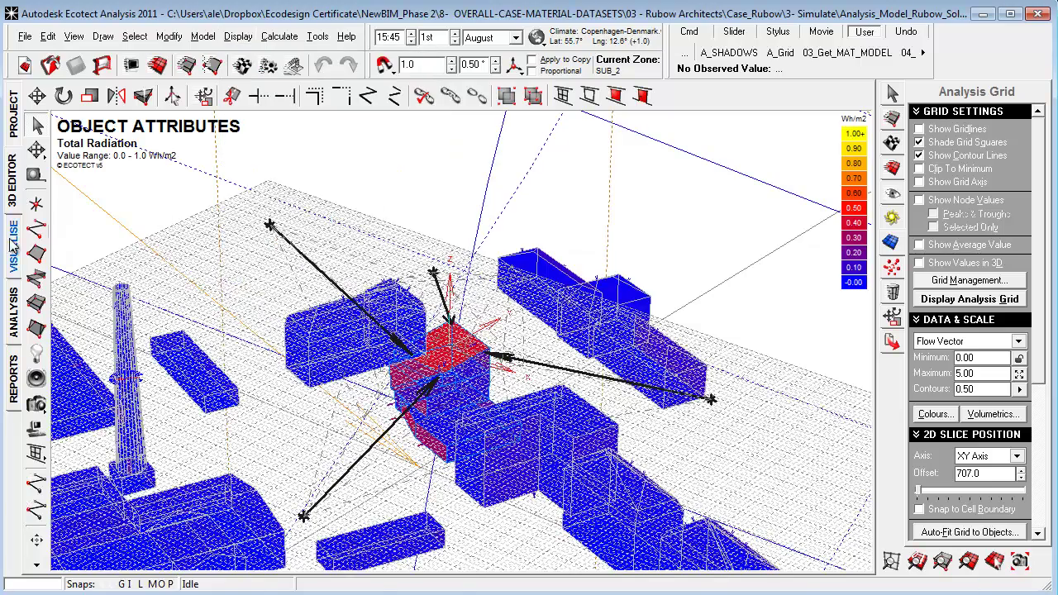
left_click(14, 248)
scroll(451, 215, "up", 8)
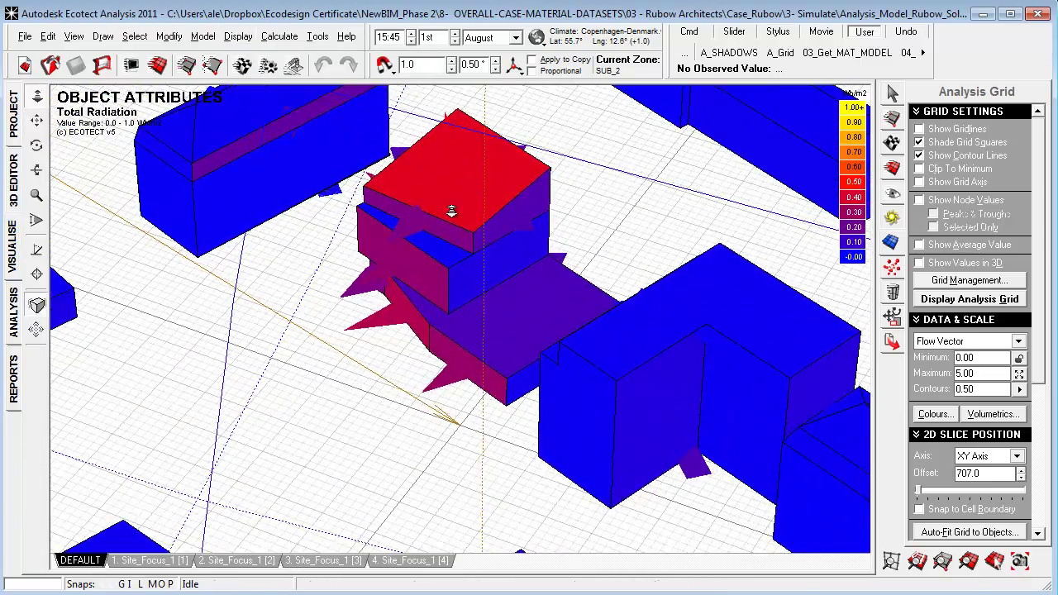
right_click_drag(368, 357, 353, 416)
Generate the Object Attributes report of roof areas and radiation from the display settings
left_click(893, 169)
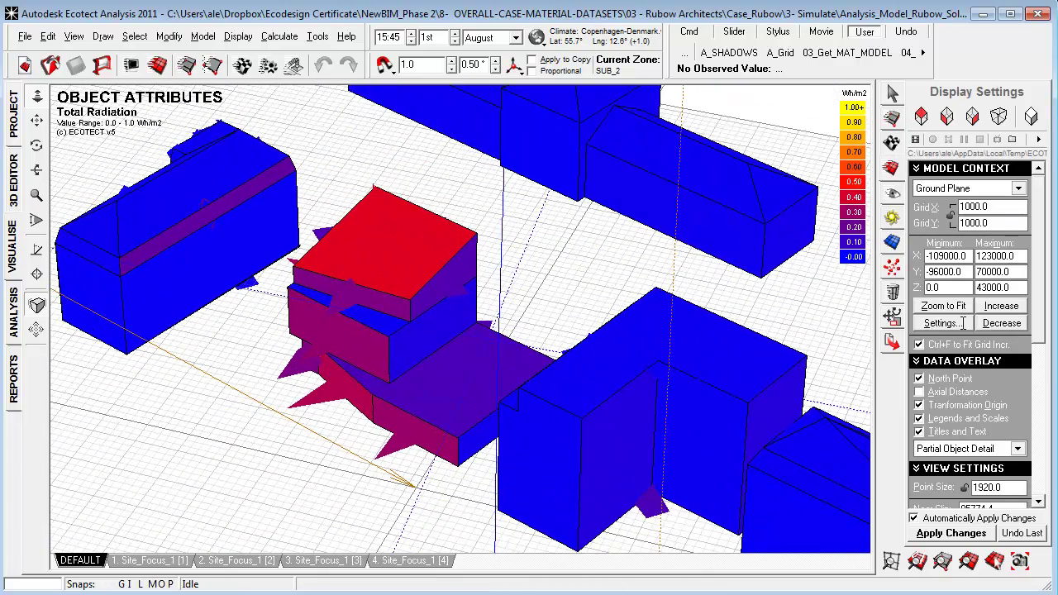
left_click_drag(1041, 302, 1027, 460)
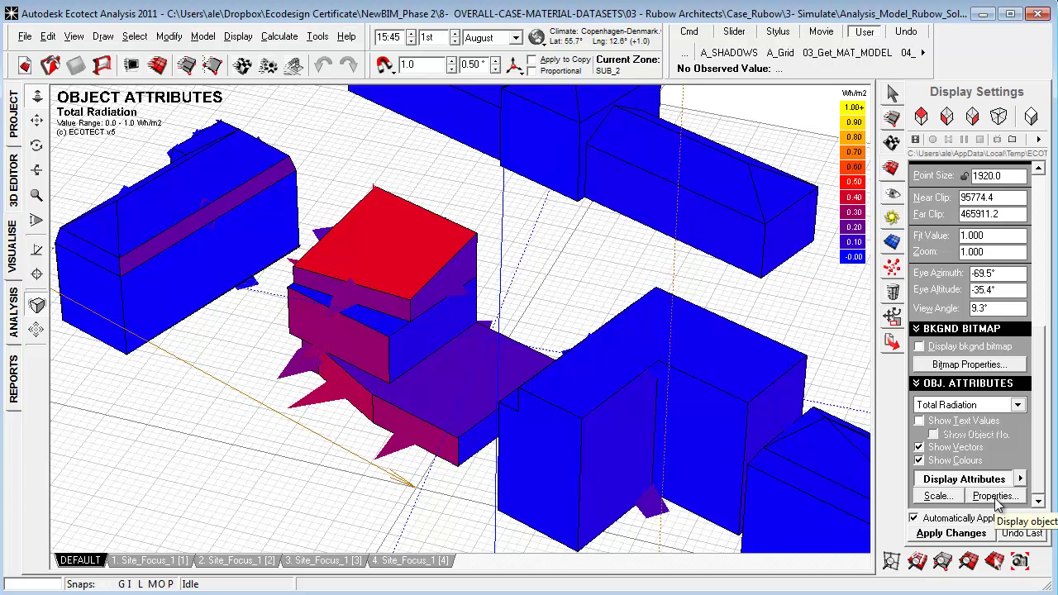
left_click(996, 496)
left_click(459, 353)
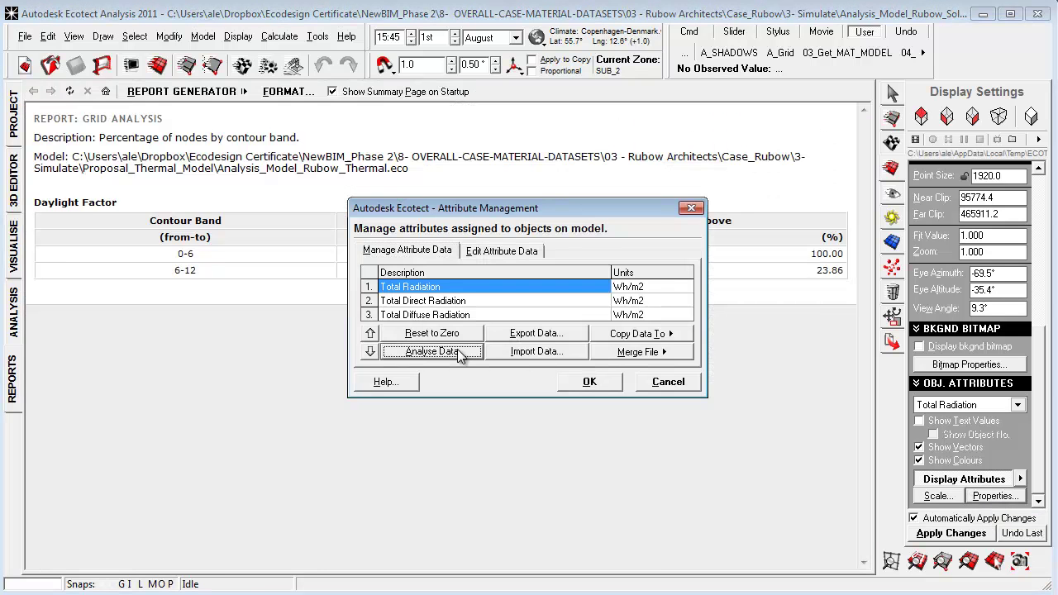
left_click_drag(543, 211, 306, 206)
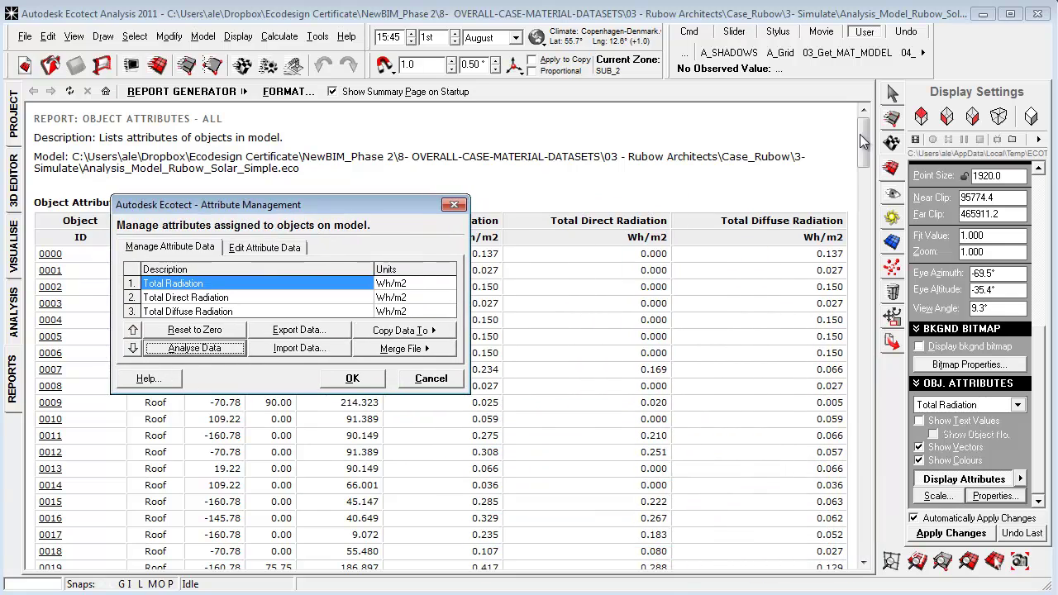
left_click(353, 378)
Set the report's output format to Microsoft Excel Sheet
left_click_drag(862, 132, 845, 533)
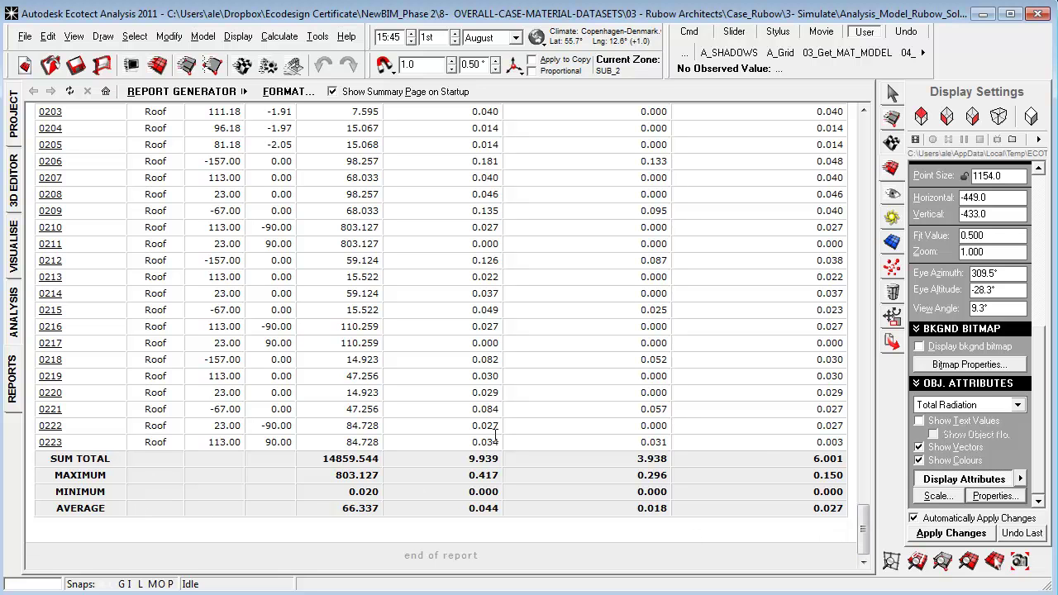
left_click_drag(864, 531, 864, 132)
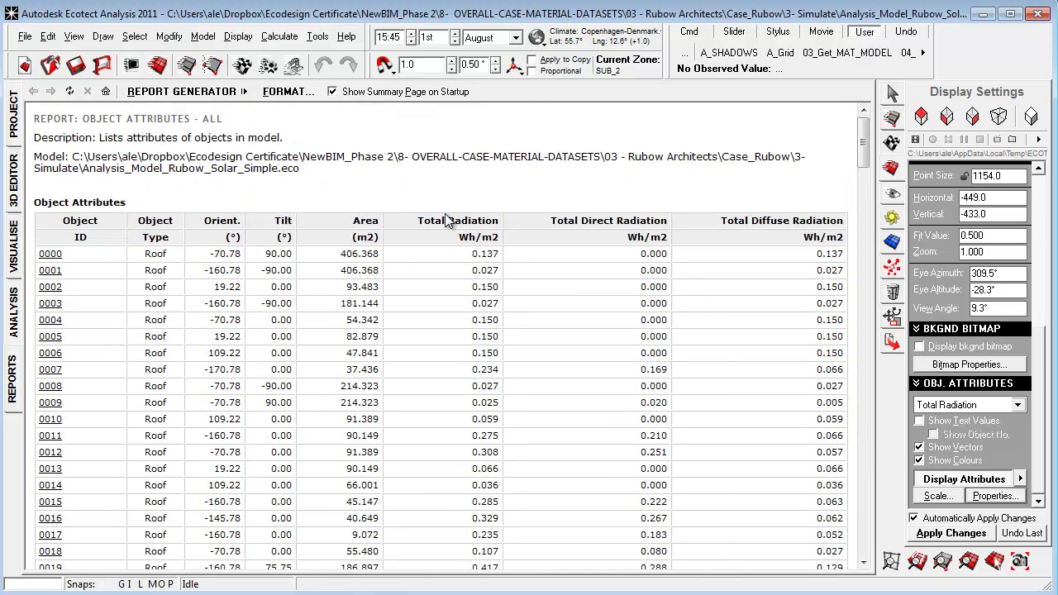
right_click(325, 184)
left_click(289, 91)
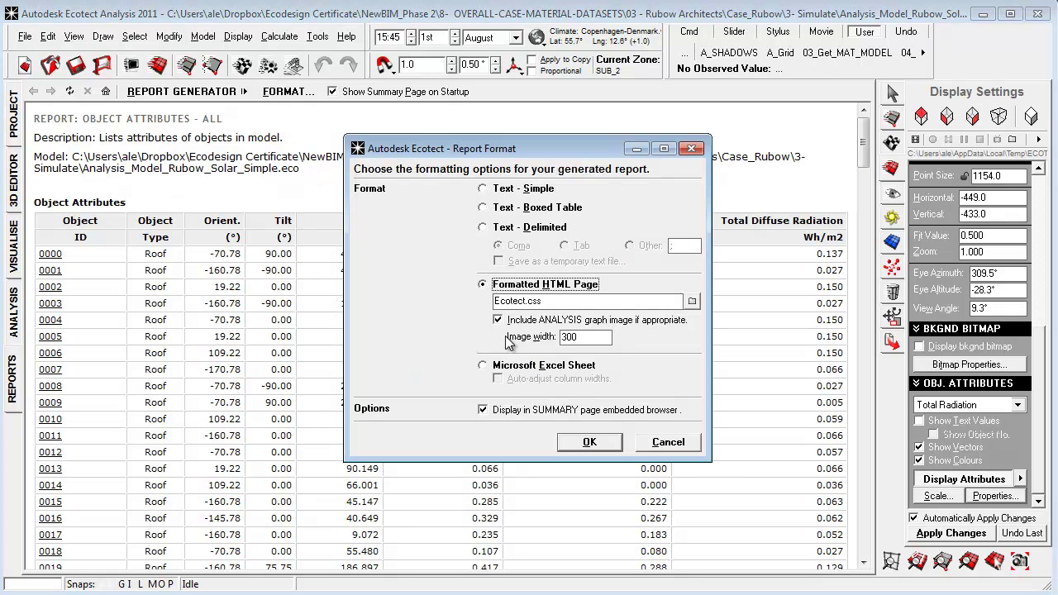
left_click(484, 366)
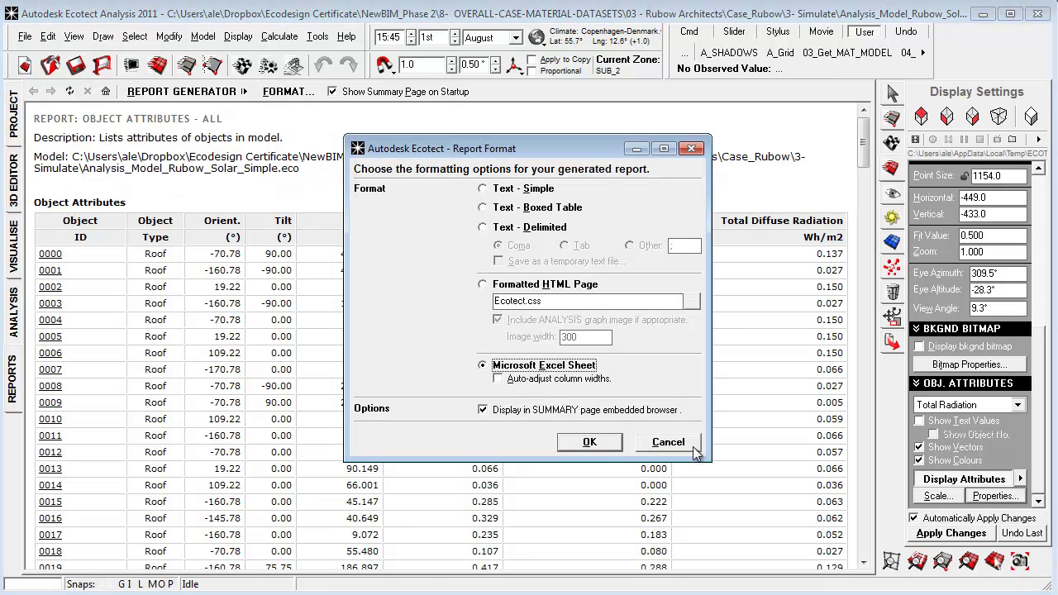